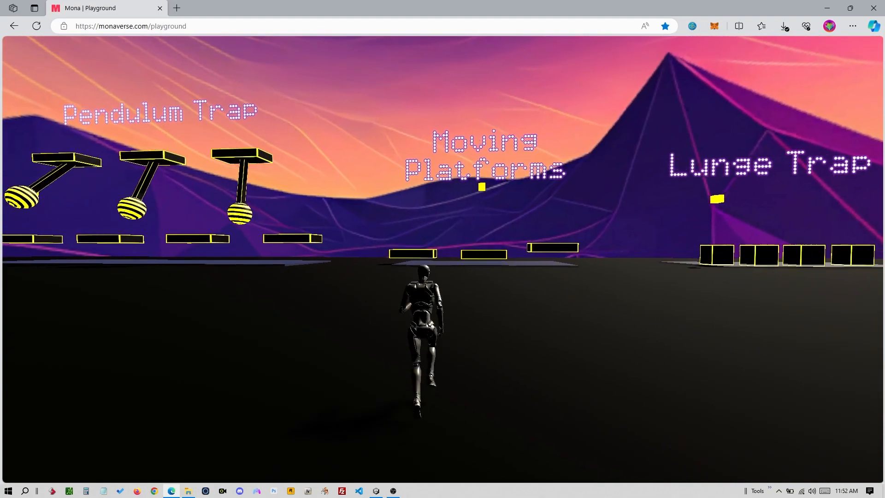
Walk the avatar past the Moving Platforms and Lunge Trap areas and onto the Respawn pad to test it
{"action": "key", "text": "w"}
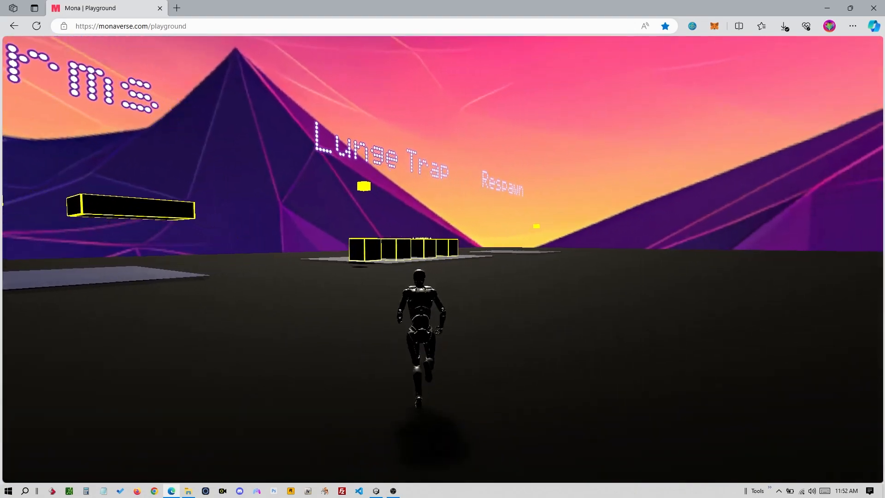
{"action": "key", "text": "w"}
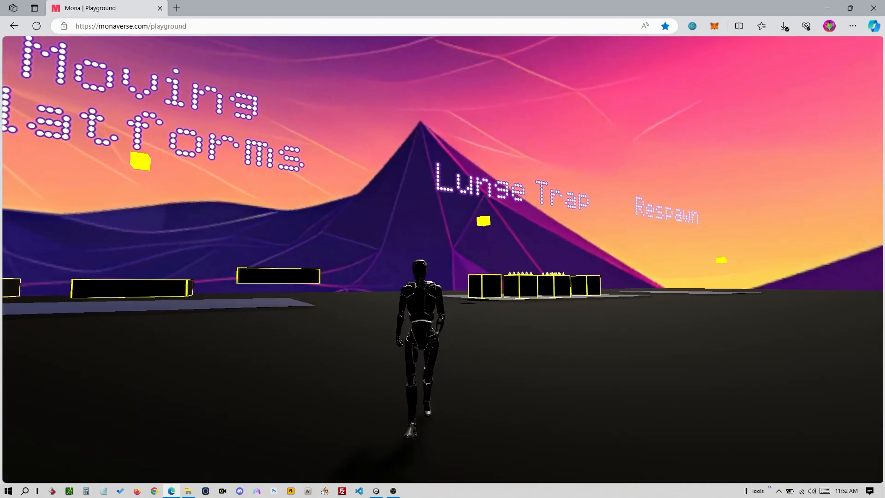
{"action": "key", "text": "w"}
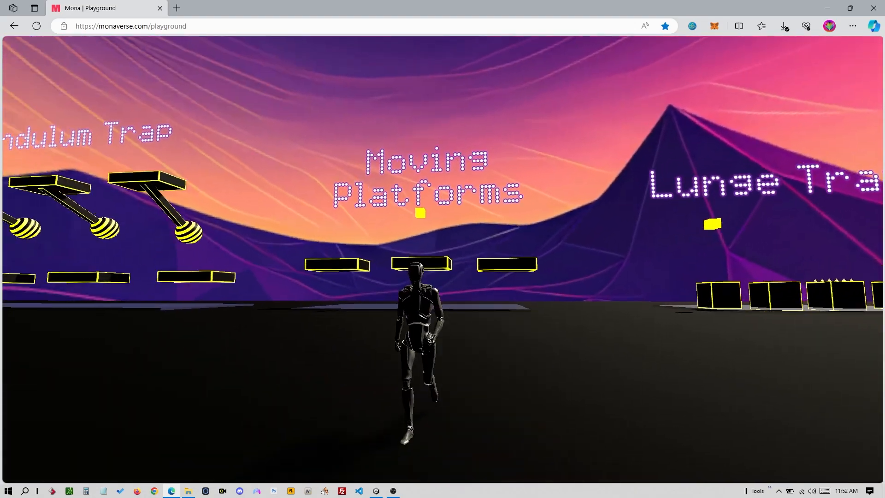
{"action": "key", "text": "s"}
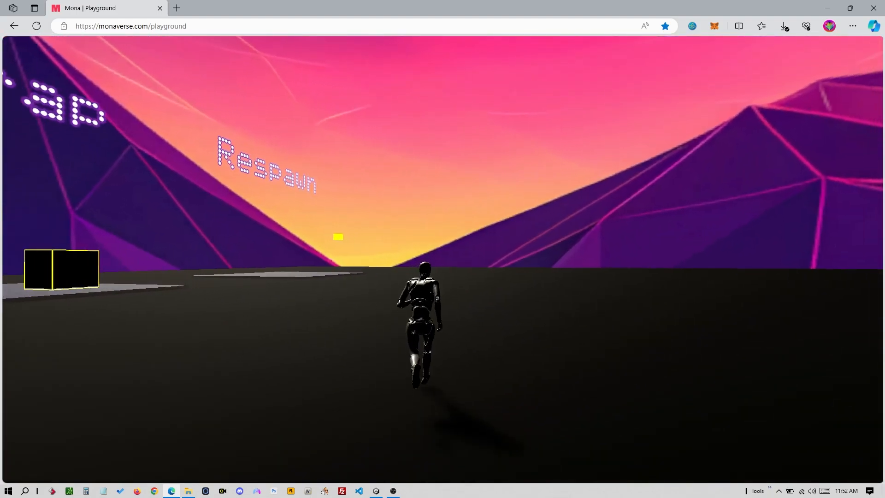
{"action": "key", "text": "w"}
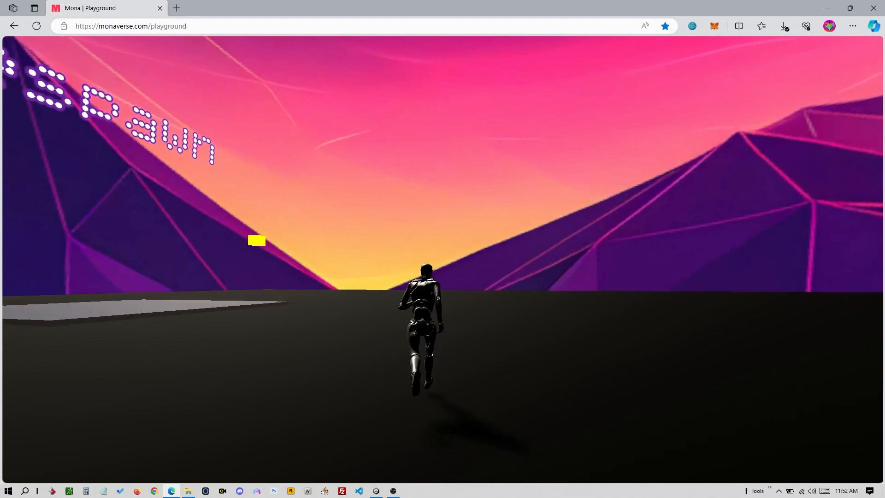
{"action": "key", "text": "w"}
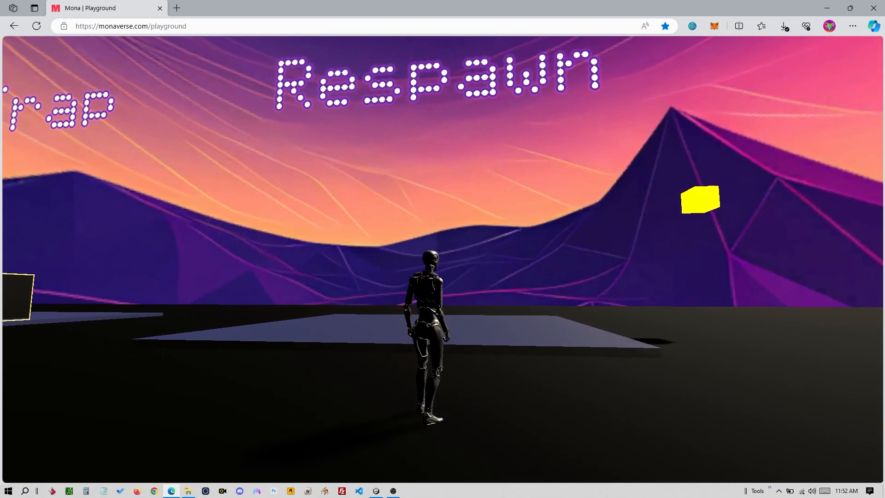
{"action": "key", "text": "w"}
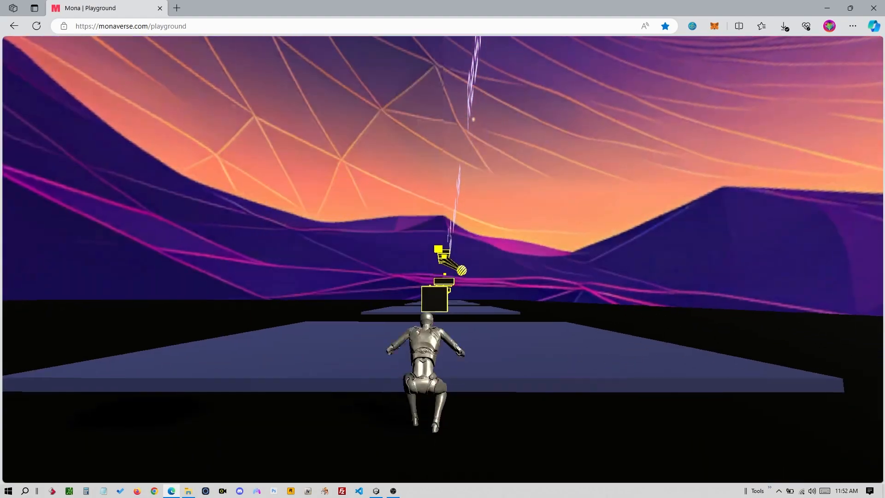
Walk the avatar from the Respawn area onto the Lunge Trap's warp pad to test its respawning
{"action": "key", "text": "s"}
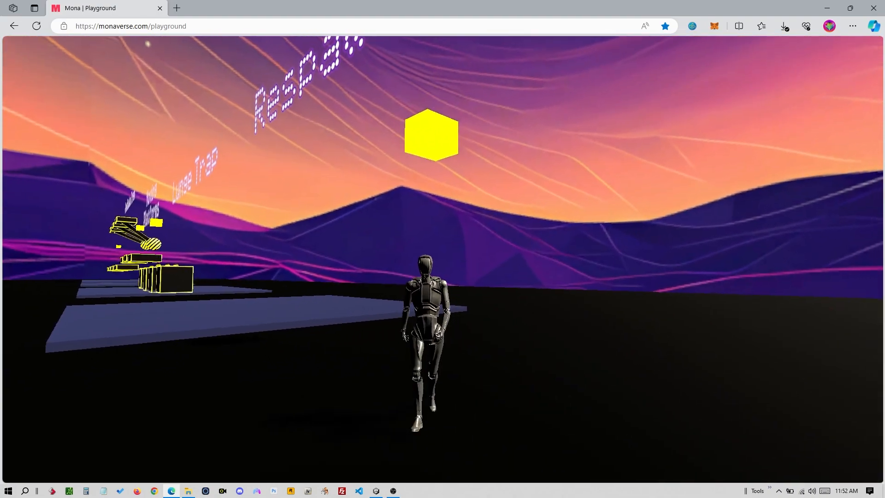
{"action": "key", "text": "a"}
{"action": "key", "text": "w"}
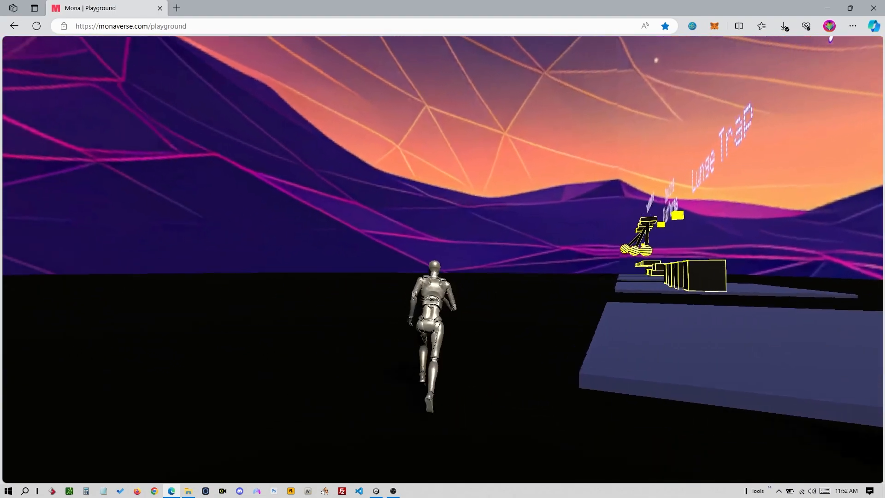
{"action": "key", "text": "w"}
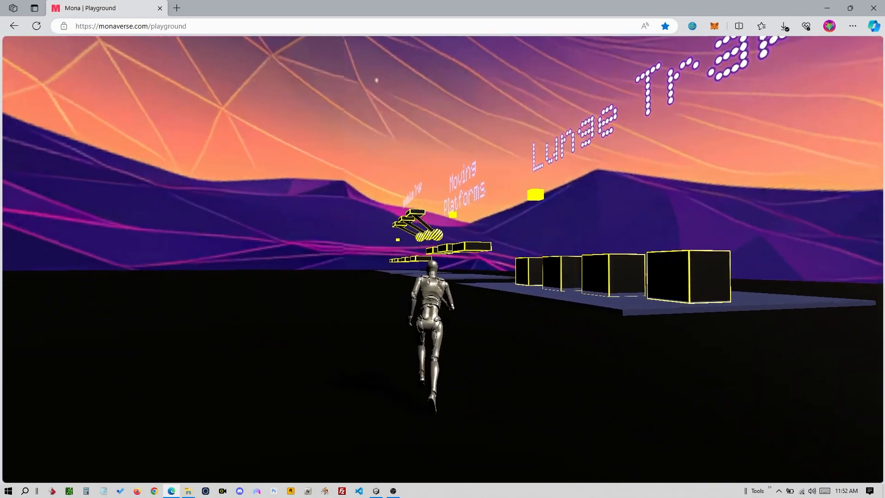
{"action": "key", "text": "w"}
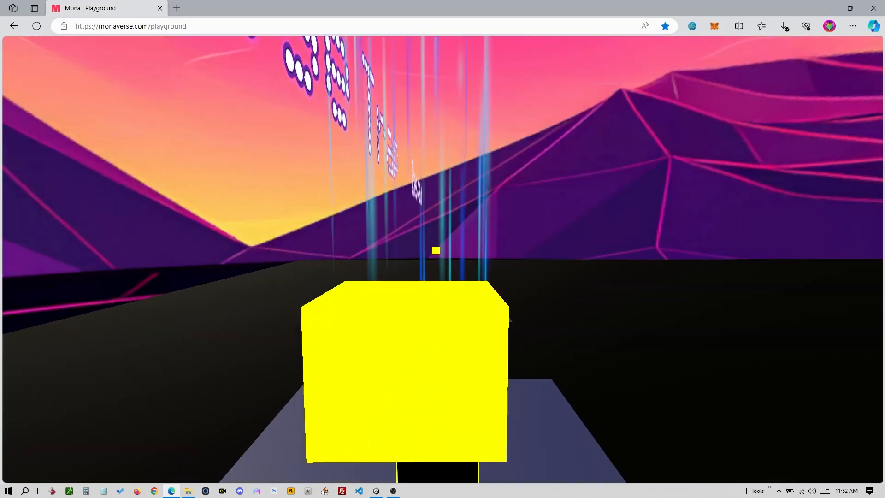
Run and jump the avatar across the Lunge Trap's blocks and spikes to test respawning from the trap
{"action": "key", "text": "w"}
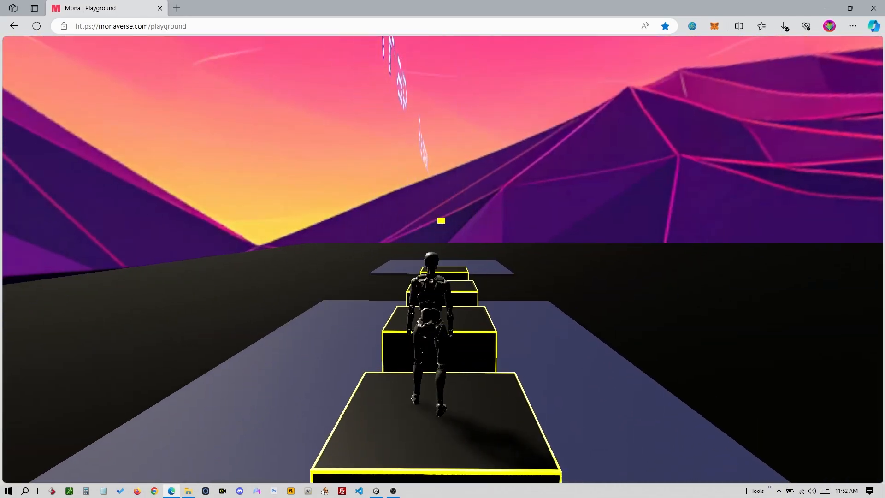
{"action": "key", "text": "w"}
{"action": "key", "text": "space"}
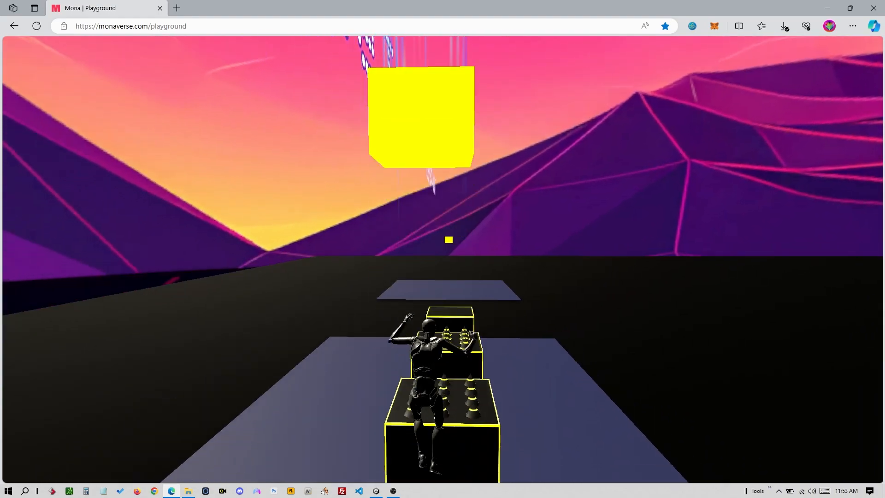
{"action": "key", "text": "w"}
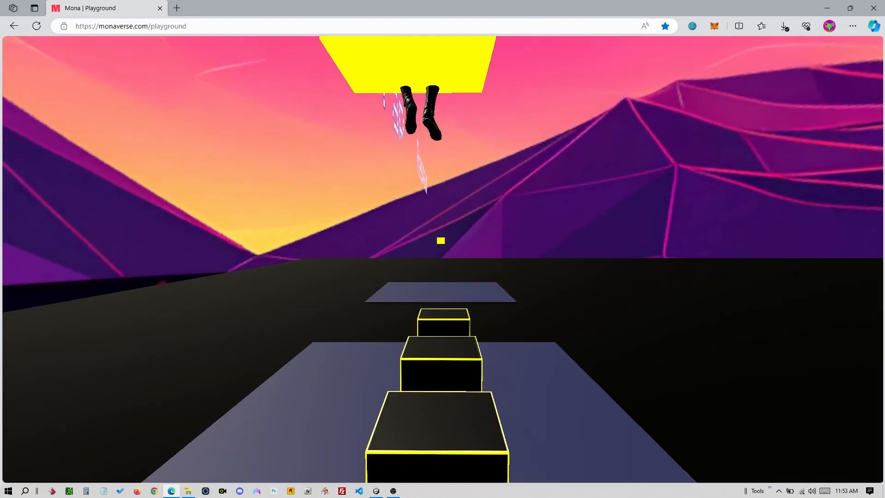
{"action": "key", "text": "space"}
{"action": "key", "text": "w"}
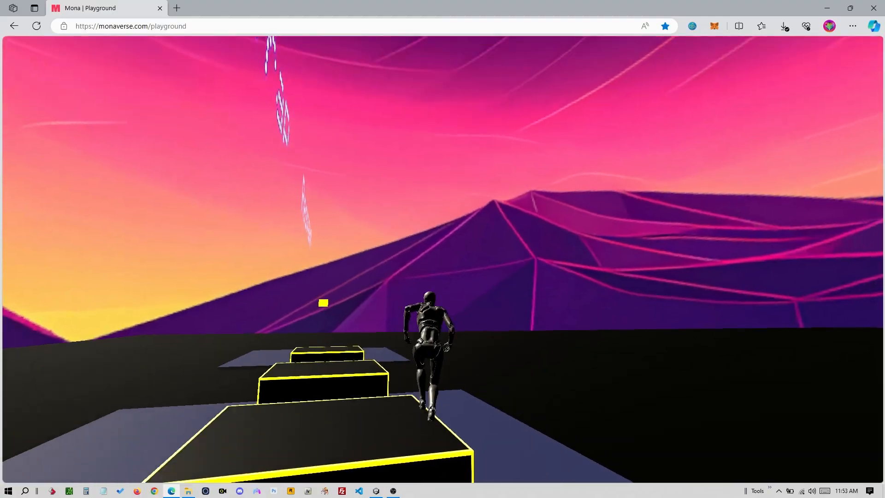
Switch to the Retrowave-Obstacle-Course project in the Unity editor
{"action": "key", "text": "alt+Tab"}
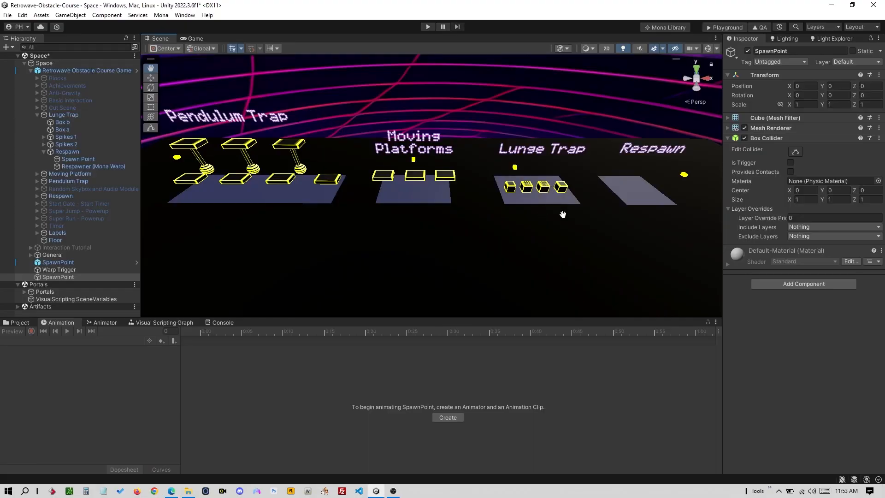
{"action": "left_click_drag", "start_coordinate": [587, 226], "coordinate": [412, 250]}
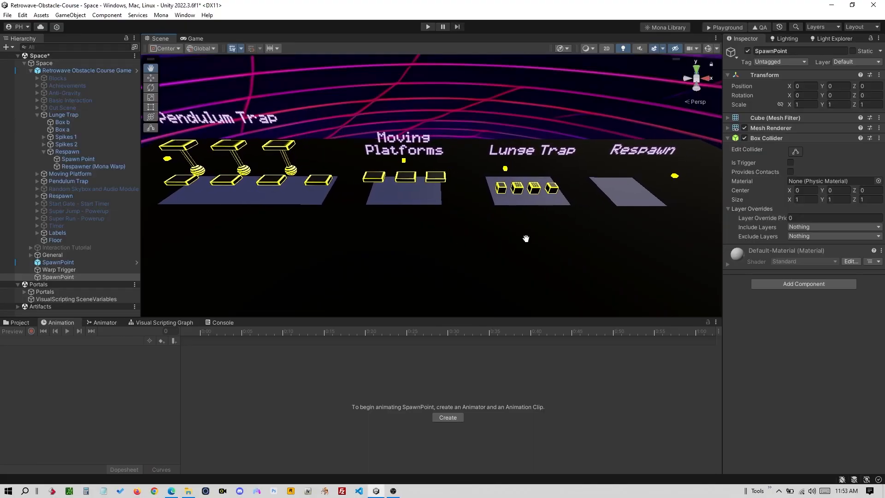
{"action": "mouse_move", "coordinate": [526, 239]}
{"action": "left_mouse_down"}
{"action": "mouse_move", "coordinate": [476, 235]}
{"action": "mouse_move", "coordinate": [652, 226]}
{"action": "left_mouse_up"}
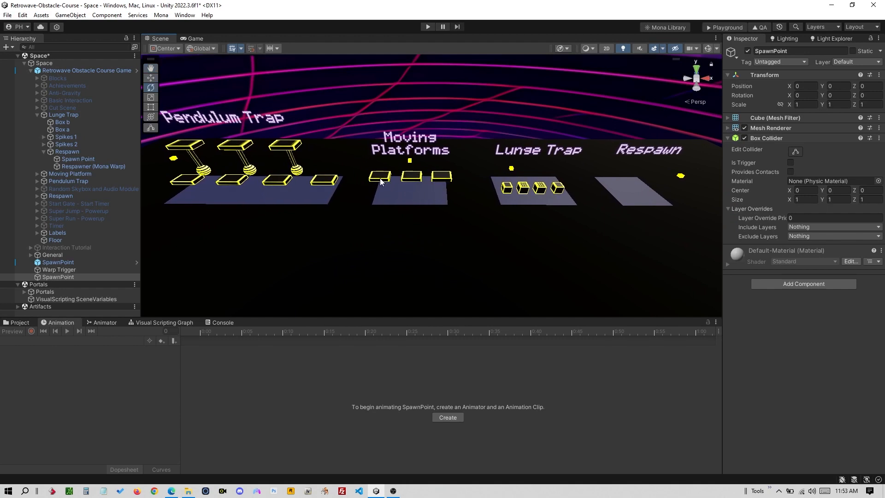
Duplicate the two outer platforms of the Moving Platforms obstacle and move the copies out in front of the originals
{"action": "left_click", "coordinate": [393, 184]}
{"action": "left_click", "coordinate": [379, 180]}
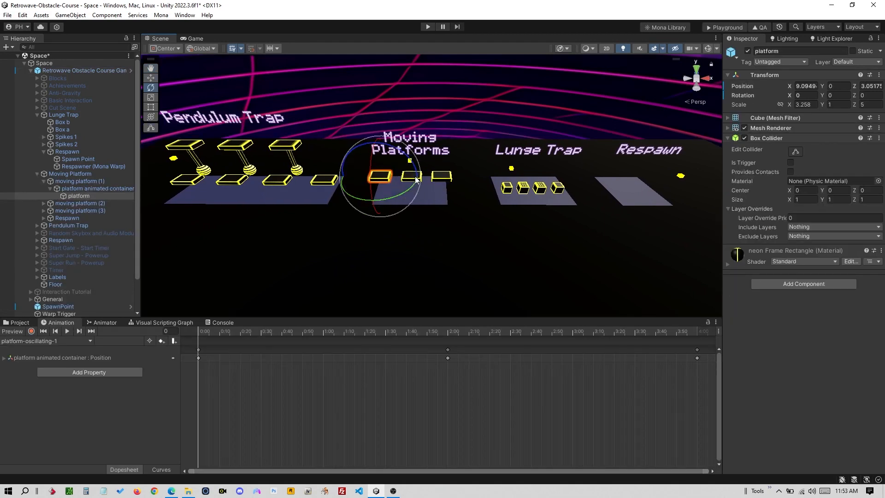
{"action": "left_click", "coordinate": [441, 182], "text": "shift"}
{"action": "key", "text": "ctrl+d"}
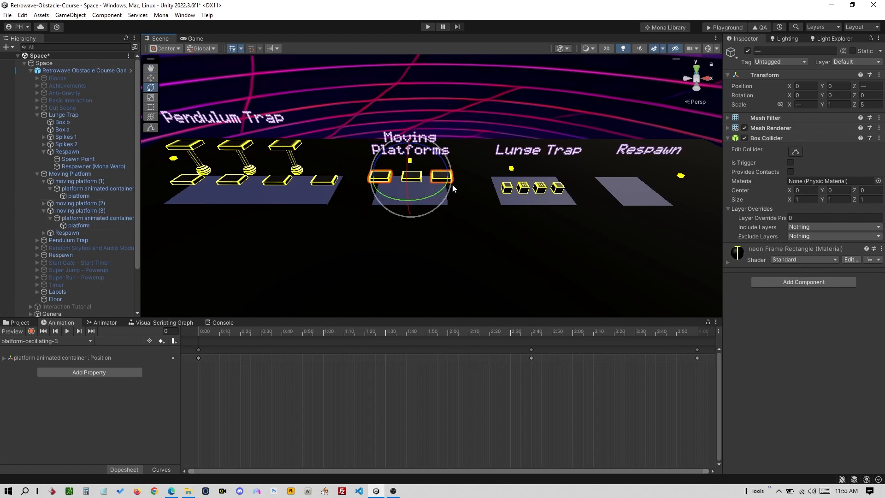
{"action": "key", "text": "w"}
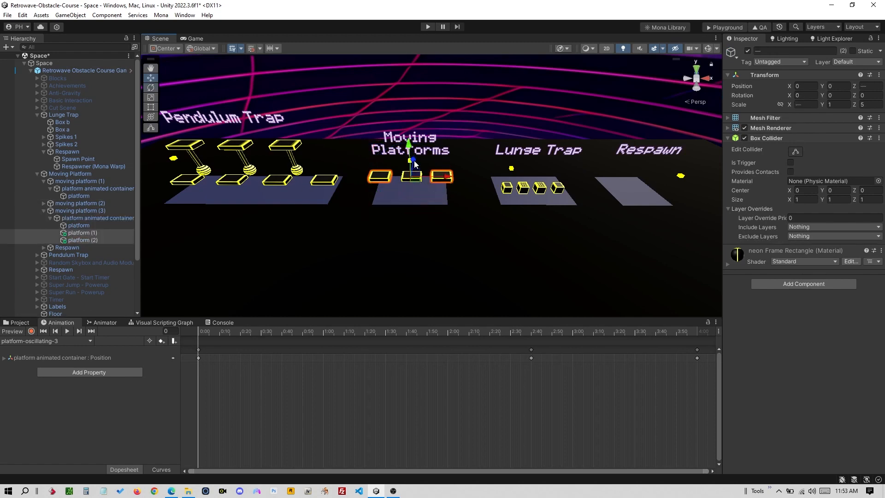
{"action": "left_click_drag", "start_coordinate": [413, 179], "coordinate": [411, 217]}
Scale the Moving Platforms respawner to about 32.6 in X and 28.75 in Z and shift it forward beneath the copied platforms
{"action": "left_click_drag", "start_coordinate": [528, 203], "coordinate": [203, 259], "text": "alt"}
{"action": "key", "text": "q"}
{"action": "left_click_drag", "start_coordinate": [553, 240], "coordinate": [167, 249]}
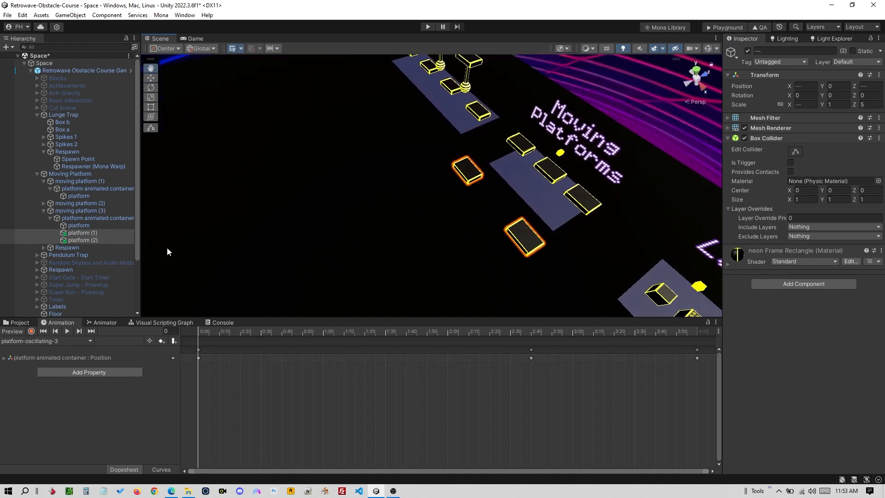
{"action": "left_click_drag", "start_coordinate": [510, 227], "coordinate": [464, 231]}
{"action": "key", "text": "e"}
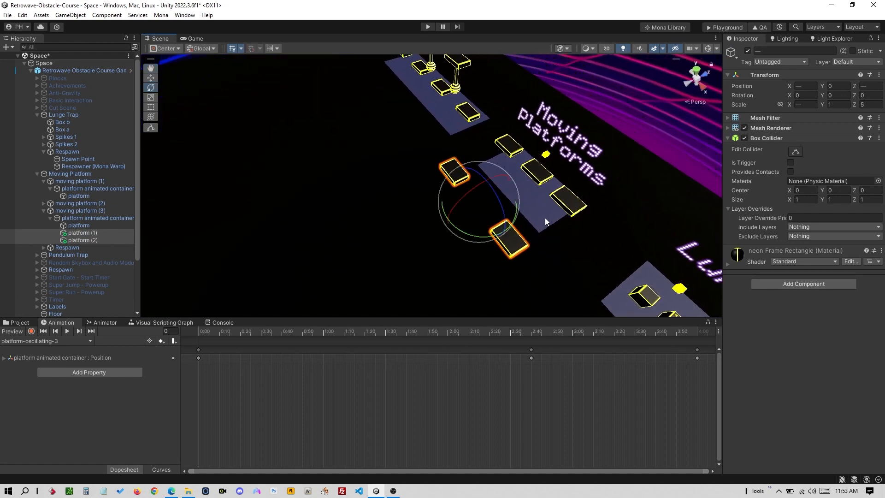
{"action": "left_click", "coordinate": [546, 217]}
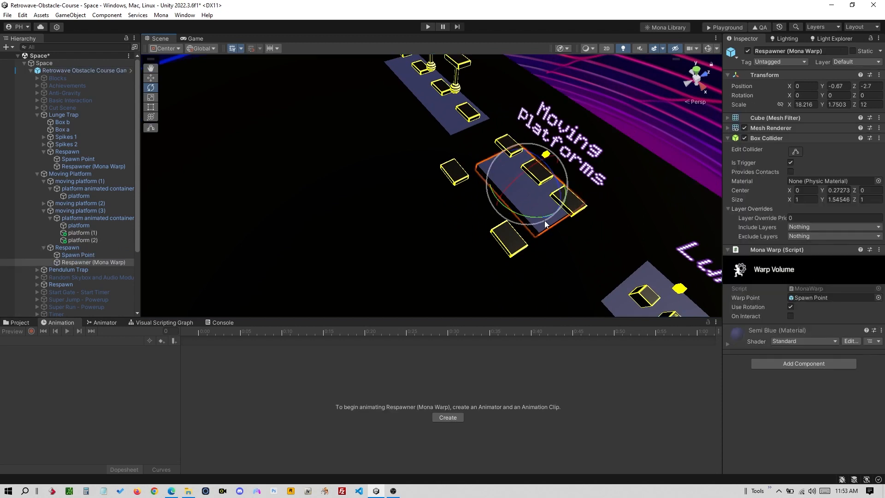
{"action": "key", "text": "r"}
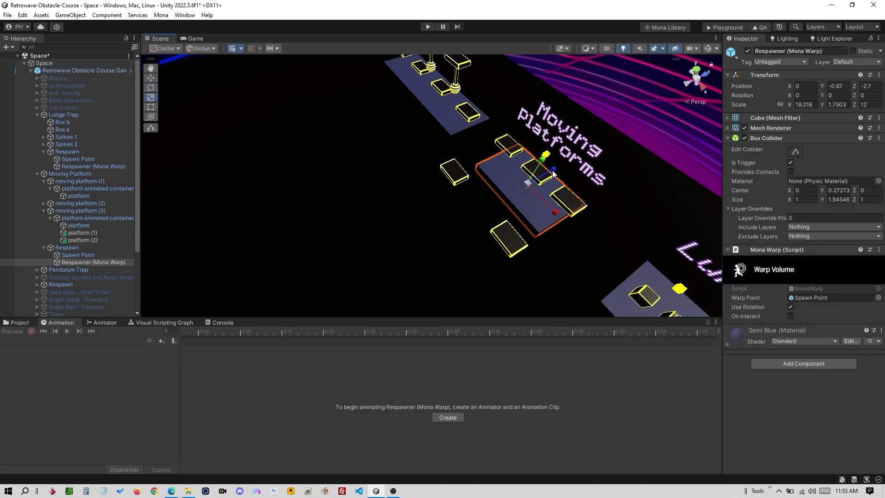
{"action": "left_click_drag", "start_coordinate": [553, 172], "coordinate": [575, 222]}
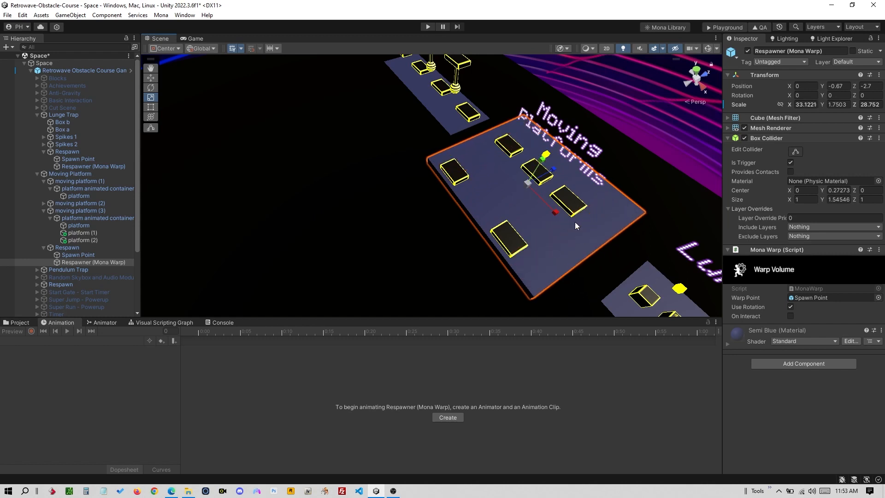
{"action": "key", "text": "w"}
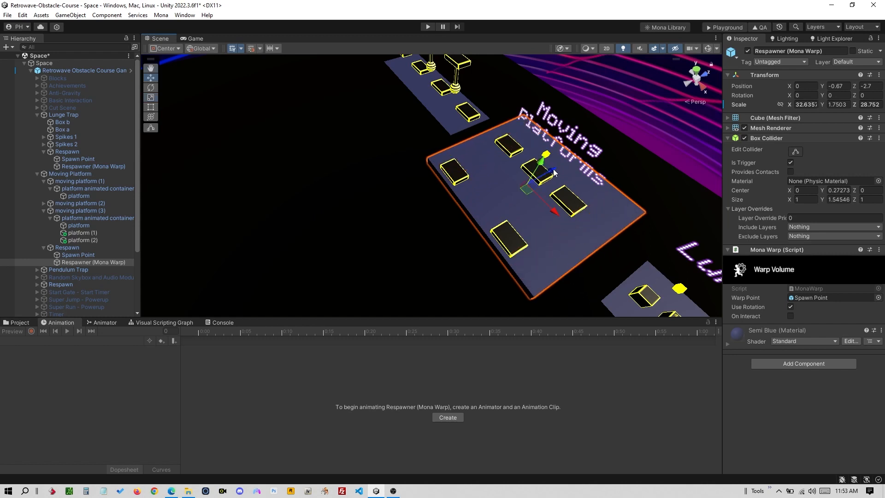
{"action": "left_click_drag", "start_coordinate": [554, 172], "coordinate": [452, 245]}
Move the Moving Platforms spawn point above a copied front platform, at about X -7.68, Y 8.74, Z -17.64
{"action": "left_click", "coordinate": [442, 228]}
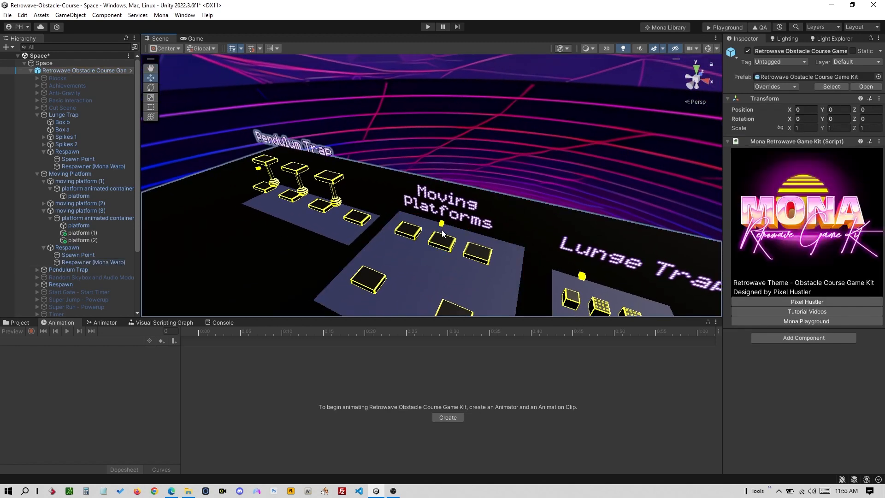
{"action": "left_click", "coordinate": [442, 230]}
{"action": "left_click_drag", "start_coordinate": [451, 218], "coordinate": [387, 283]}
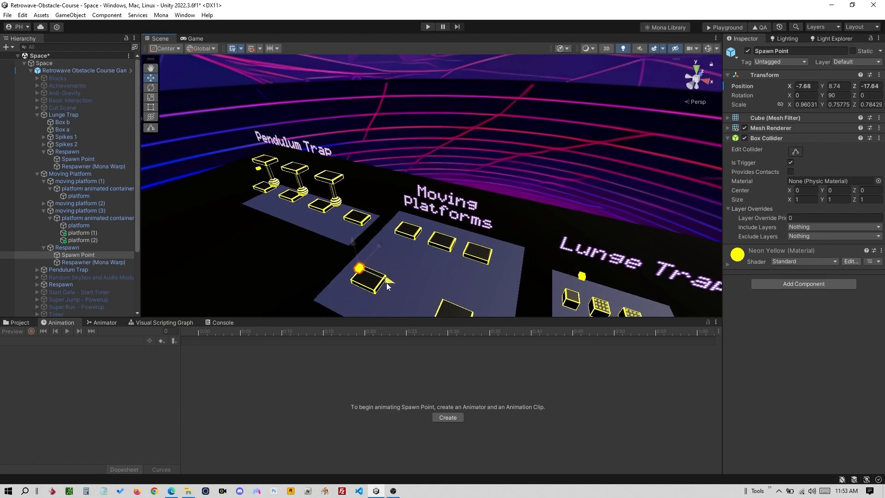
{"action": "left_click", "coordinate": [442, 310]}
{"action": "left_click", "coordinate": [445, 309]}
Undo the trial edits to the Moving Platforms obstacle, back to before its platforms were duplicated
{"action": "key", "text": "ctrl+z"}
{"action": "key", "text": "ctrl+z"}
{"action": "key", "text": "ctrl+z"}
{"action": "key", "text": "ctrl+z"}
{"action": "key", "text": "ctrl+z"}
{"action": "key", "text": "ctrl+z"}
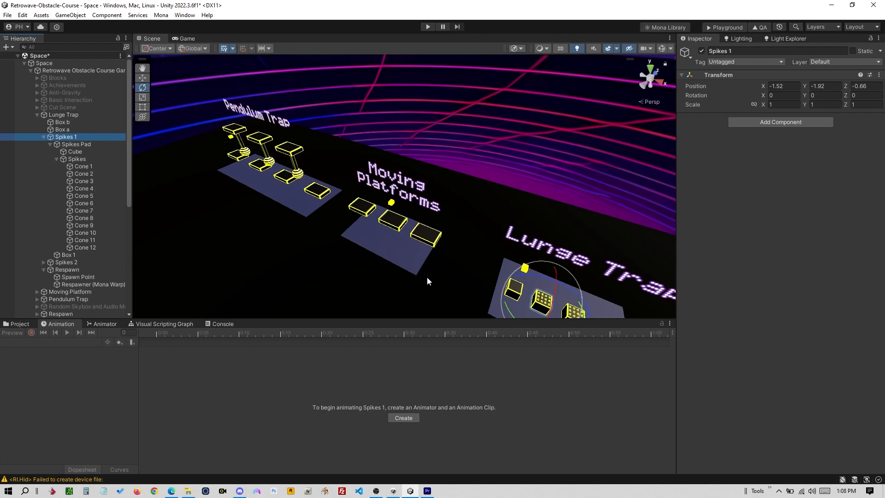
Hide the Lunge Trap's yellow spawn point by disabling its Mesh Renderer
{"action": "left_click_drag", "start_coordinate": [427, 278], "coordinate": [484, 235], "text": "alt"}
{"action": "left_click", "coordinate": [426, 235]}
{"action": "left_click", "coordinate": [411, 234]}
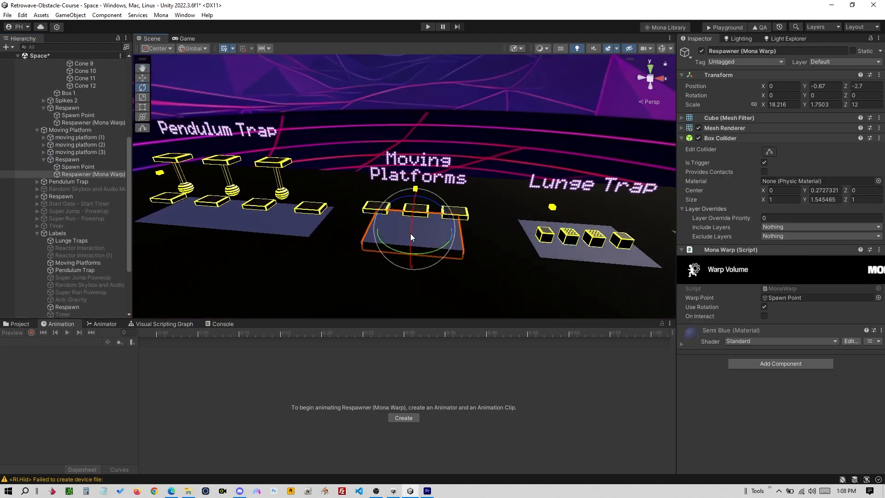
{"action": "left_click", "coordinate": [416, 190]}
{"action": "left_click", "coordinate": [552, 208]}
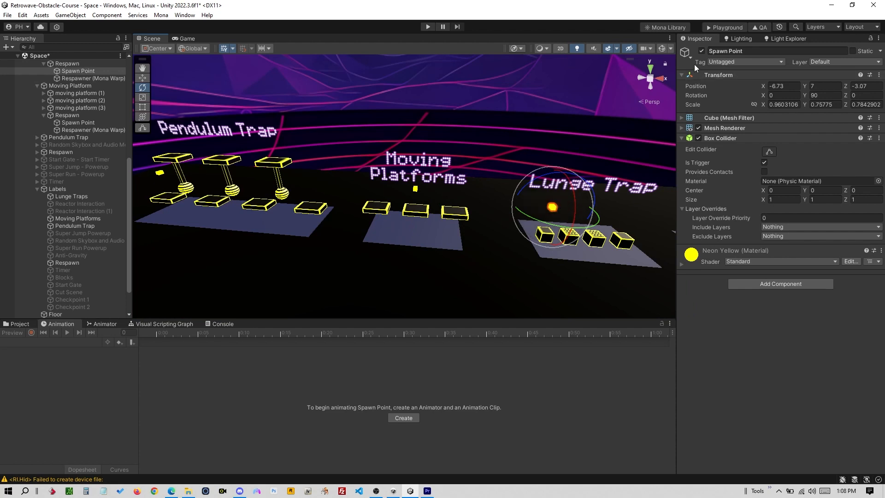
{"action": "left_click", "coordinate": [699, 127]}
Hide the Lunge Trap's respawner volume by disabling its Mesh Renderer
{"action": "left_click", "coordinate": [598, 257]}
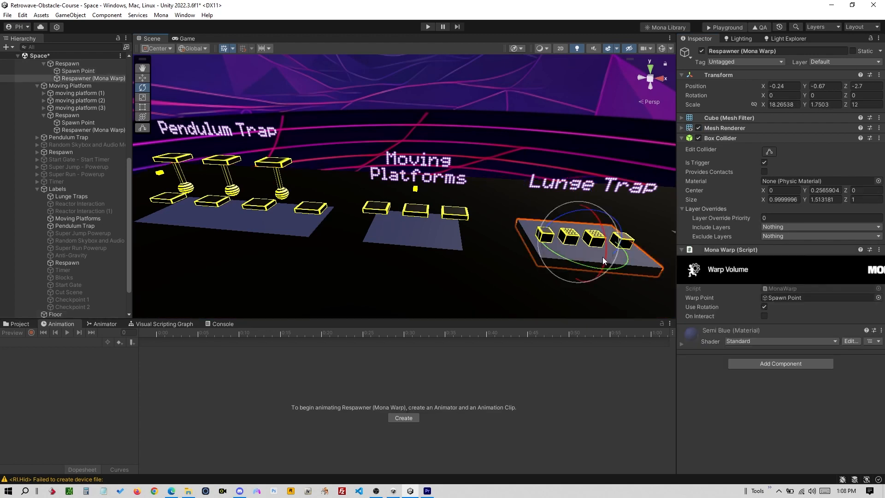
{"action": "left_click", "coordinate": [641, 262]}
{"action": "left_click", "coordinate": [640, 260]}
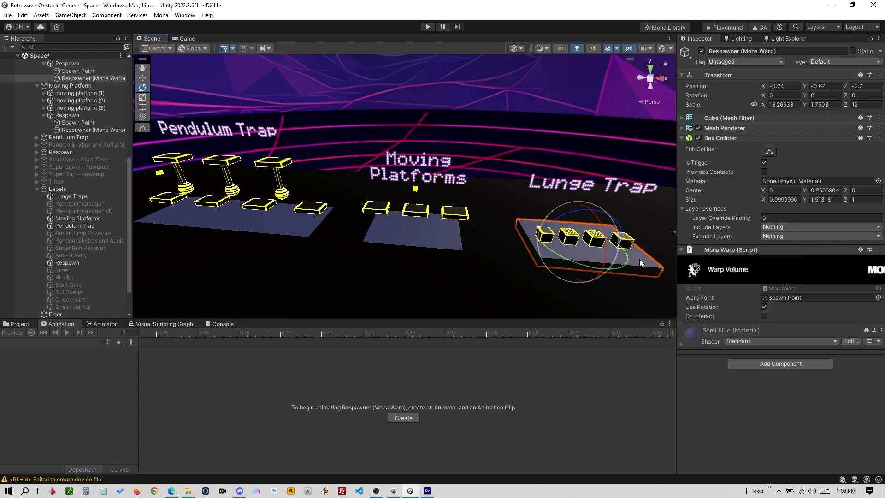
{"action": "left_click", "coordinate": [698, 128]}
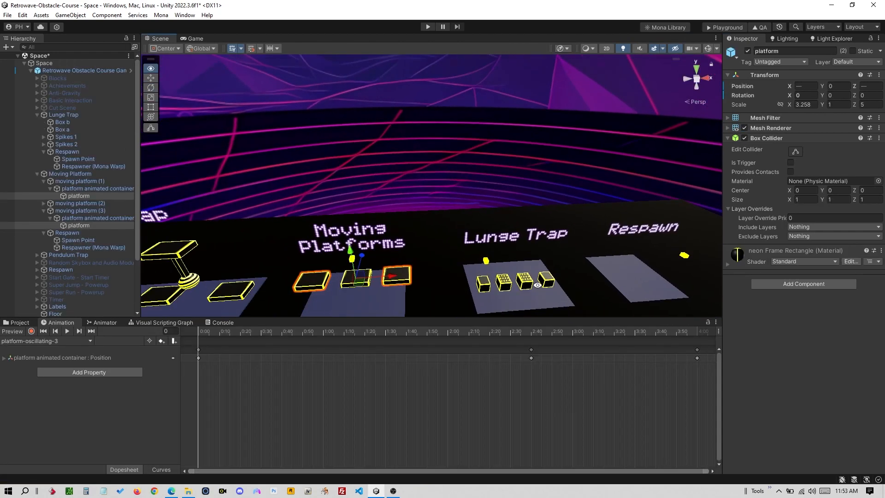
Examine the Respawn obstacle's platform and yellow marker beside the Lunge Trap
{"action": "middle_click_drag", "start_coordinate": [568, 297], "coordinate": [442, 181]}
{"action": "left_click_drag", "start_coordinate": [462, 248], "coordinate": [447, 267], "text": "alt"}
{"action": "right_click_drag", "start_coordinate": [447, 267], "coordinate": [493, 278], "text": "alt"}
{"action": "scroll", "coordinate": [494, 277], "scroll_direction": "up", "scroll_amount": 8}
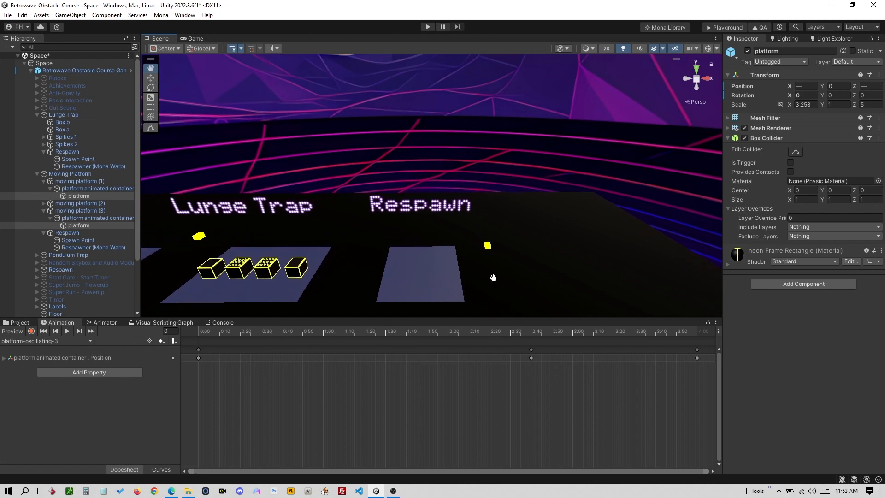
{"action": "middle_click_drag", "start_coordinate": [494, 278], "coordinate": [446, 218]}
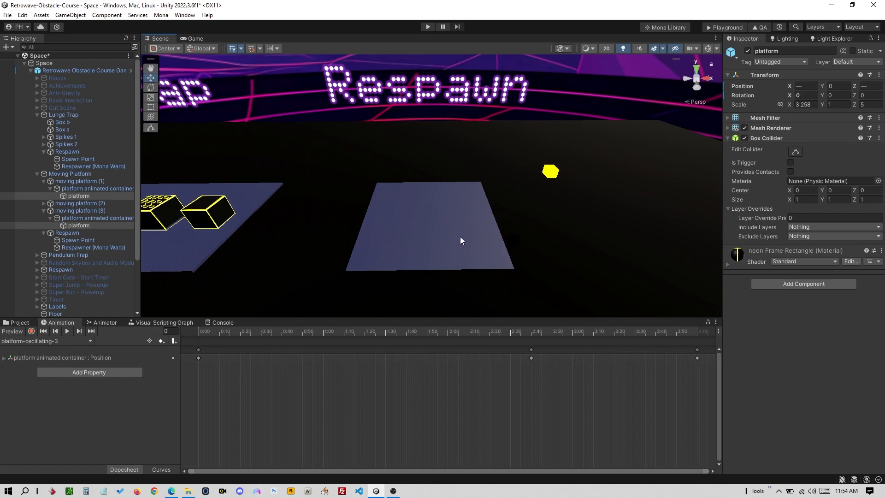
{"action": "scroll", "coordinate": [406, 265], "scroll_direction": "down", "scroll_amount": 5}
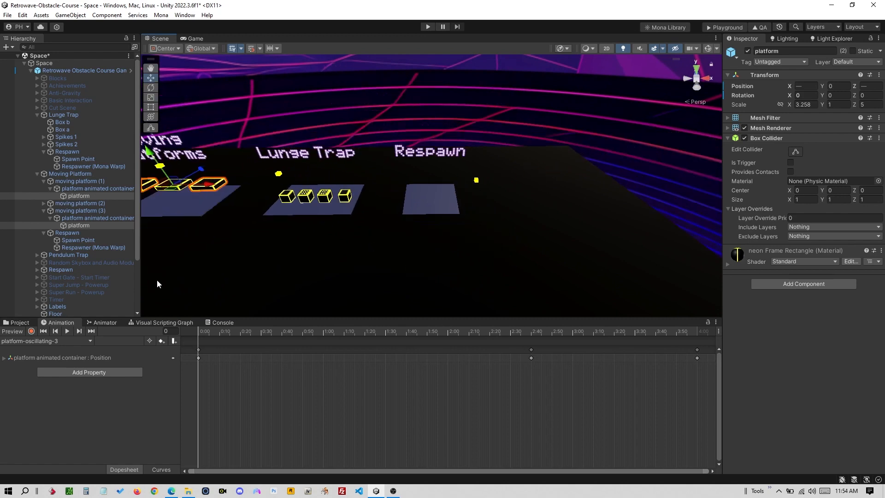
Find the Warp Trigger cube, move the plain SpawnPoint cube beside and above it at X -3.32, Y 3.04, and make its collider a trigger
{"action": "left_click_drag", "start_coordinate": [137, 250], "coordinate": [92, 280]}
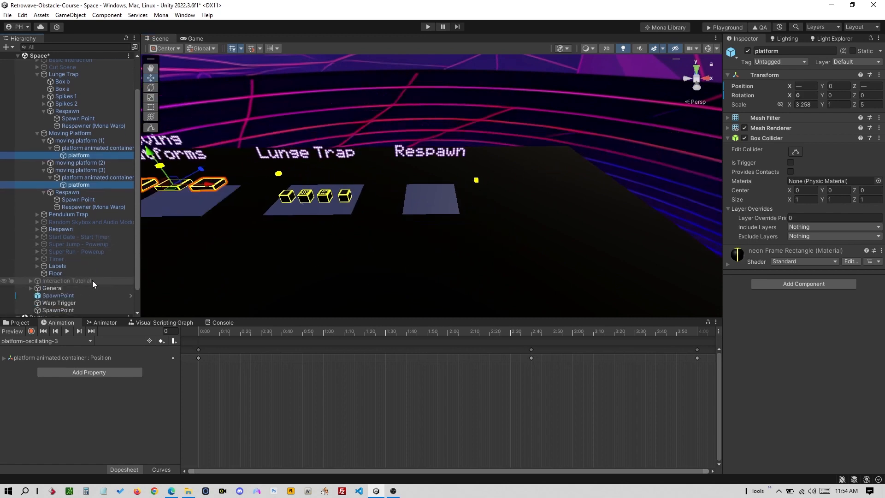
{"action": "double_click", "coordinate": [78, 303]}
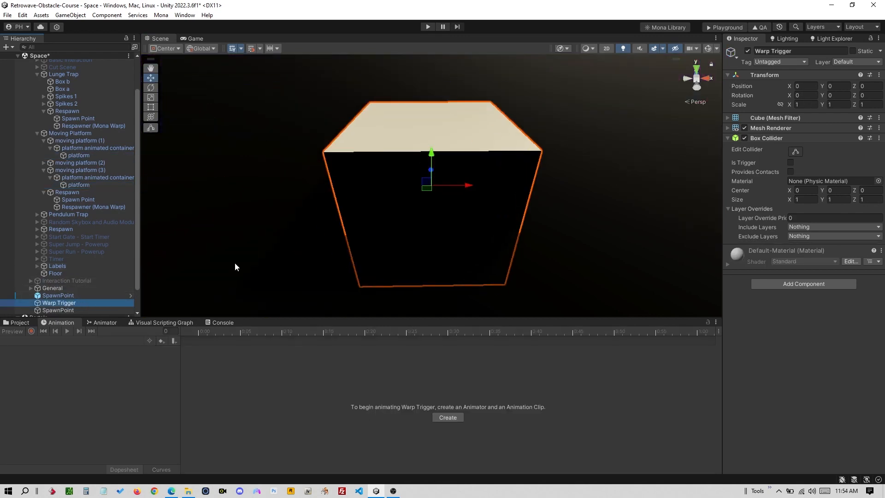
{"action": "scroll", "coordinate": [235, 266], "scroll_direction": "down", "scroll_amount": 5}
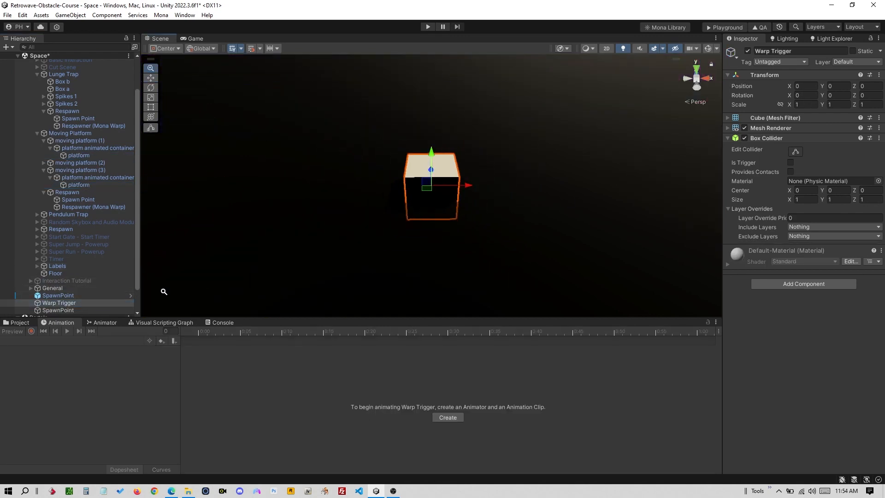
{"action": "left_click", "coordinate": [88, 296]}
{"action": "left_click", "coordinate": [82, 302]}
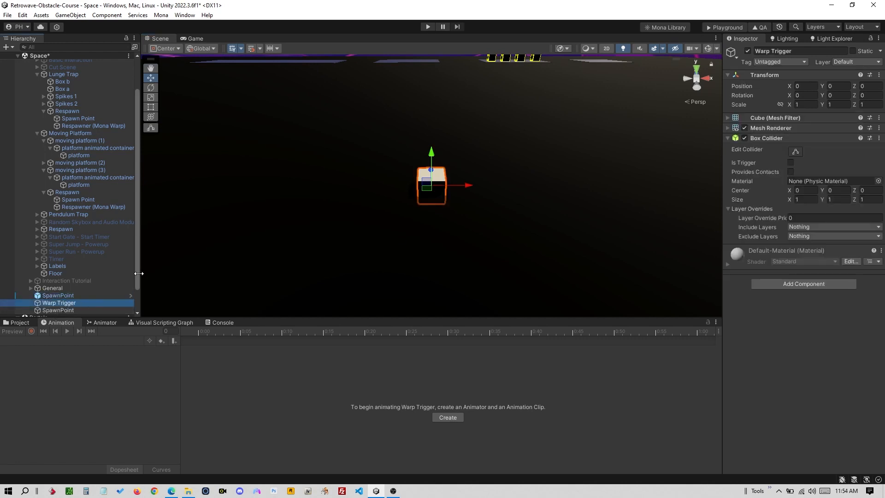
{"action": "scroll", "coordinate": [137, 280], "scroll_direction": "down", "scroll_amount": 3}
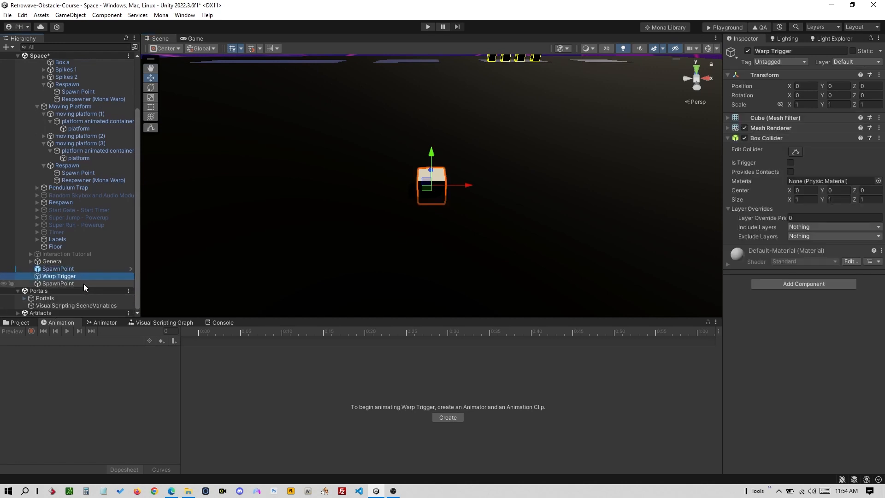
{"action": "left_click", "coordinate": [84, 284]}
{"action": "left_click_drag", "start_coordinate": [469, 185], "coordinate": [383, 189]}
{"action": "left_click_drag", "start_coordinate": [339, 156], "coordinate": [330, 74]}
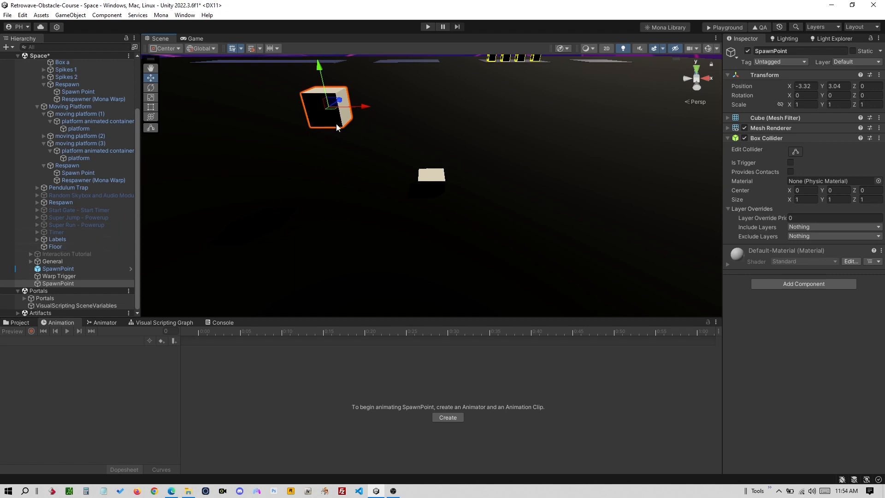
{"action": "left_click", "coordinate": [791, 163]}
Scale the Warp Trigger to about 3.34 × 1 × 4.47 at about Y 0.32 and make its box collider a trigger
{"action": "left_click_drag", "start_coordinate": [466, 180], "coordinate": [311, 192], "text": "alt"}
{"action": "left_click", "coordinate": [434, 183]}
{"action": "key", "text": "r"}
{"action": "left_click_drag", "start_coordinate": [437, 184], "coordinate": [432, 162], "text": "alt"}
{"action": "key", "text": "w"}
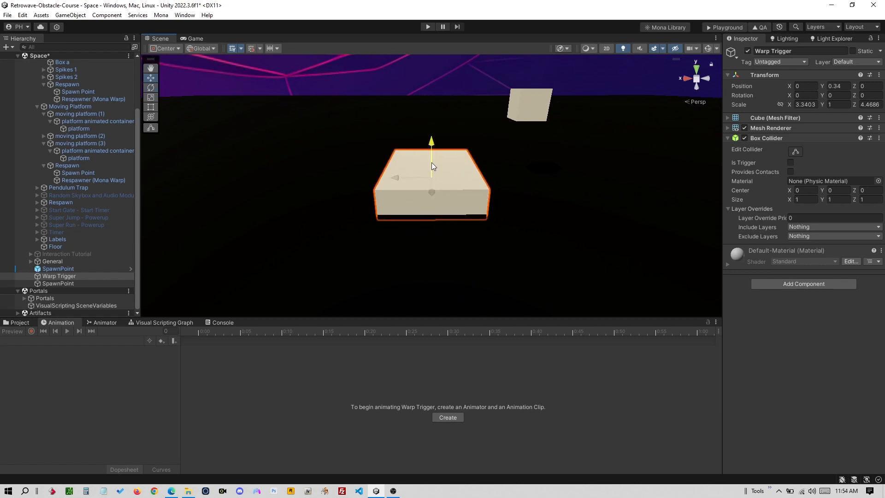
{"action": "left_click", "coordinate": [791, 163]}
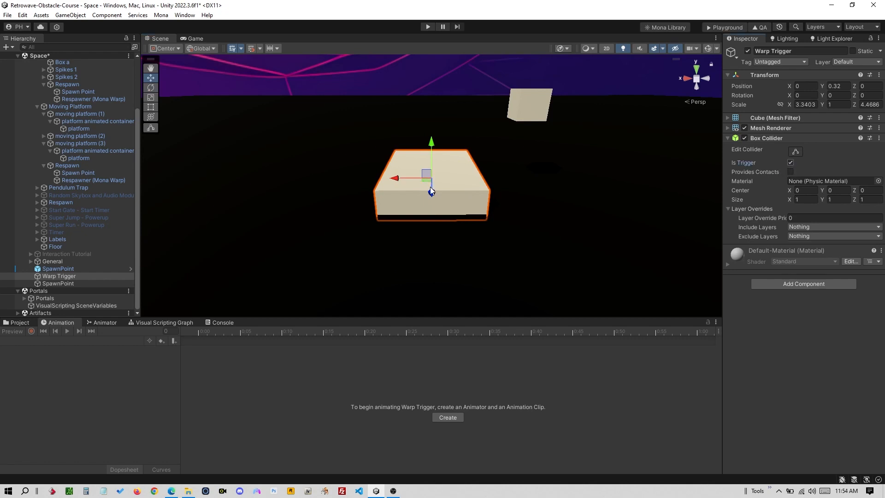
Add a Mona Warp component to the Warp Trigger and assign the plain SpawnPoint cube as its warp point
{"action": "left_click_drag", "start_coordinate": [490, 184], "coordinate": [519, 178], "text": "alt"}
{"action": "left_click", "coordinate": [506, 173]}
{"action": "left_click_drag", "start_coordinate": [429, 211], "coordinate": [434, 203]}
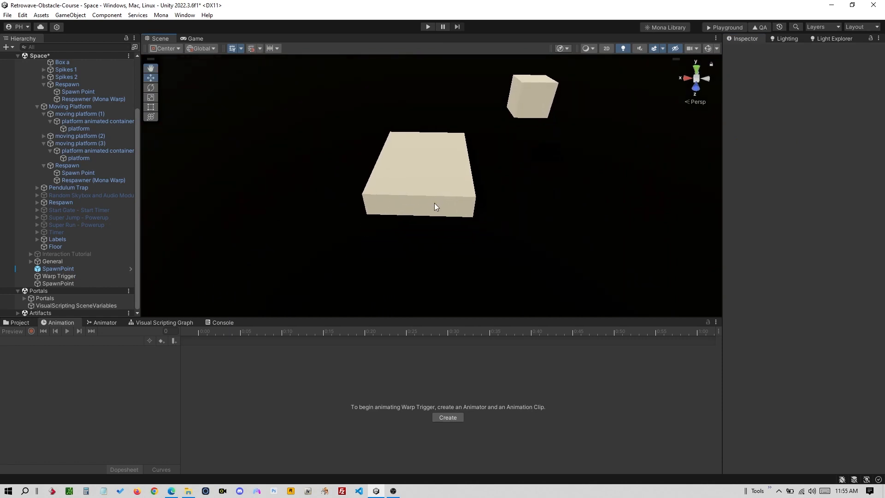
{"action": "key", "text": "w"}
{"action": "left_click", "coordinate": [434, 199]}
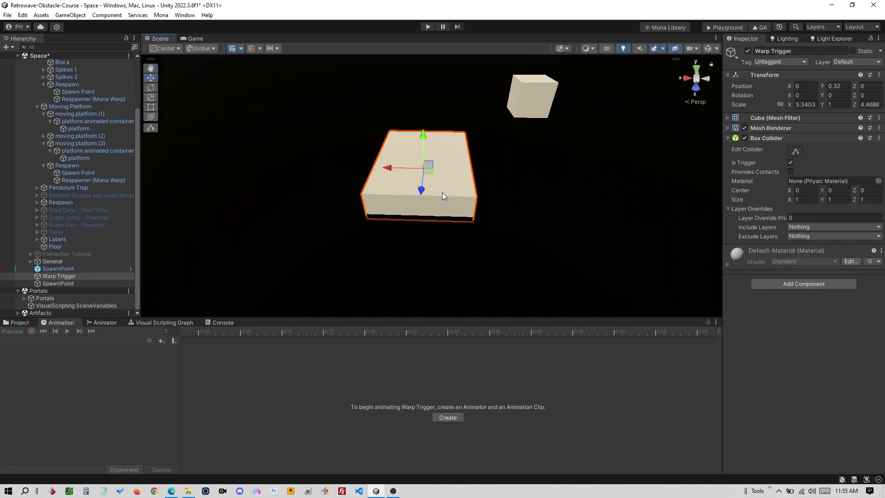
{"action": "left_click", "coordinate": [786, 286]}
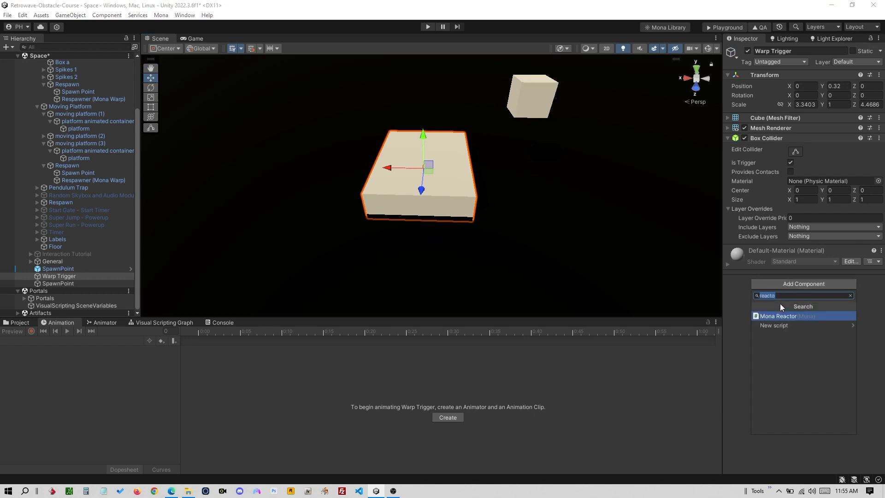
{"action": "type", "text": "warp"}
{"action": "left_click", "coordinate": [779, 317]}
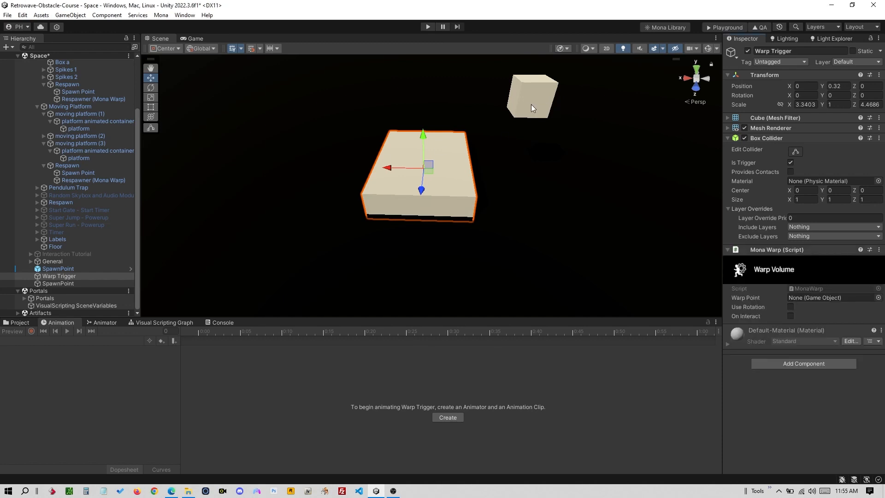
{"action": "left_click_drag", "start_coordinate": [59, 283], "coordinate": [807, 298]}
Enable Use Rotation on the Warp Trigger's Mona Warp, save the scene and launch it in the Mona Playground
{"action": "left_click", "coordinate": [537, 97]}
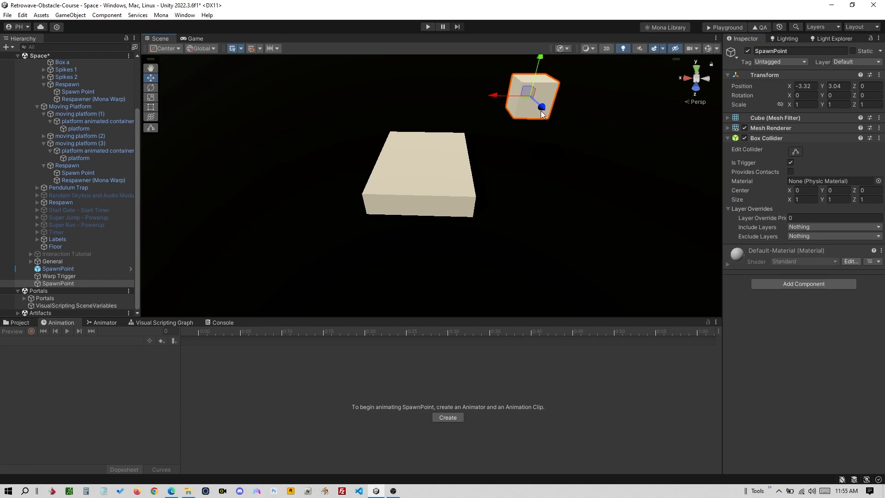
{"action": "left_click", "coordinate": [74, 277]}
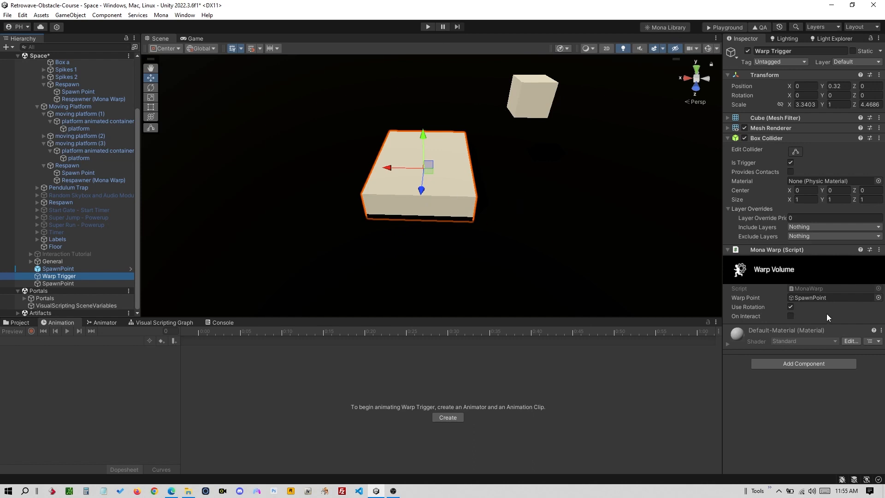
{"action": "key", "text": "ctrl+s"}
{"action": "left_click", "coordinate": [706, 30]}
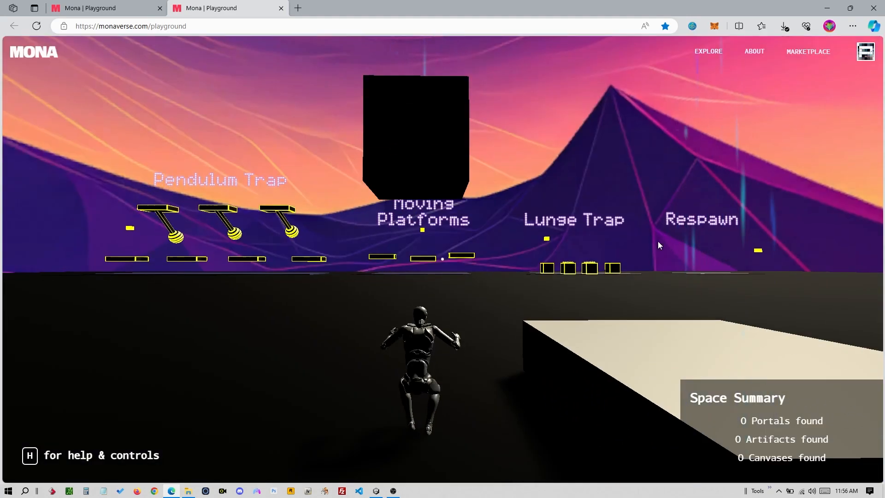
Test the warp with Use Rotation enabled by repeatedly walking the avatar into the Warp Trigger volume from different directions
{"action": "left_click", "coordinate": [658, 242]}
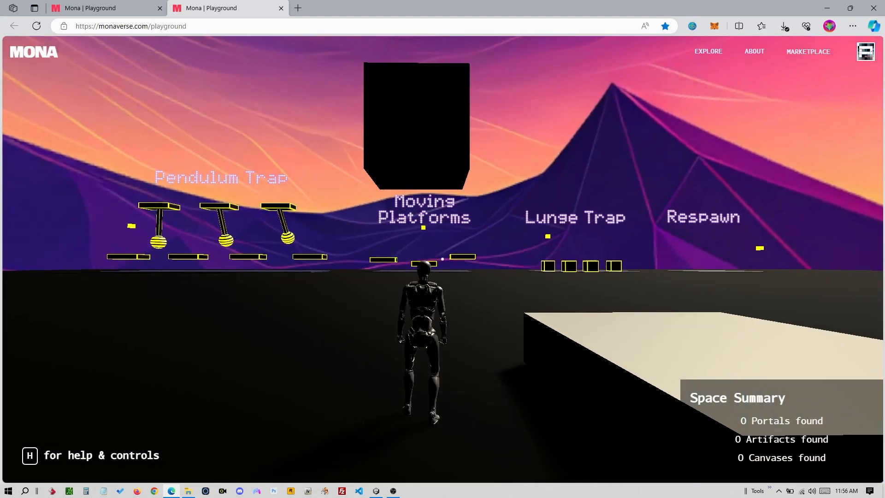
{"action": "key", "text": "w"}
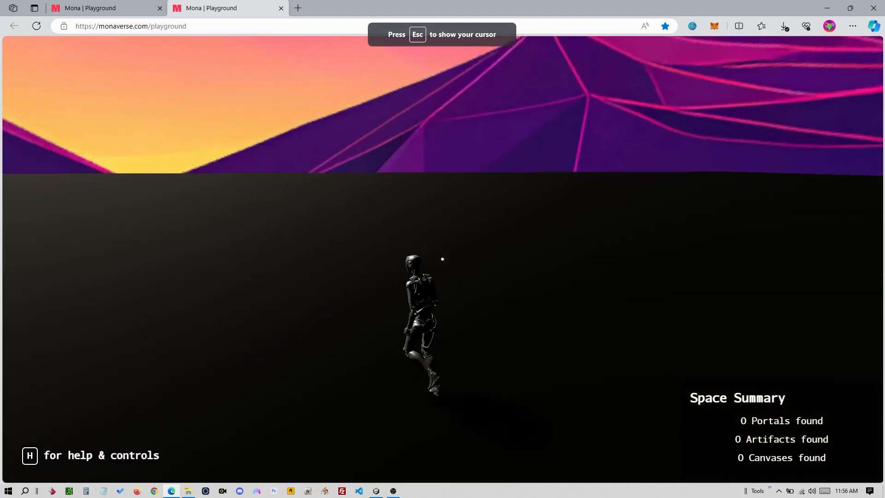
{"action": "key", "text": "a"}
{"action": "key", "text": "w"}
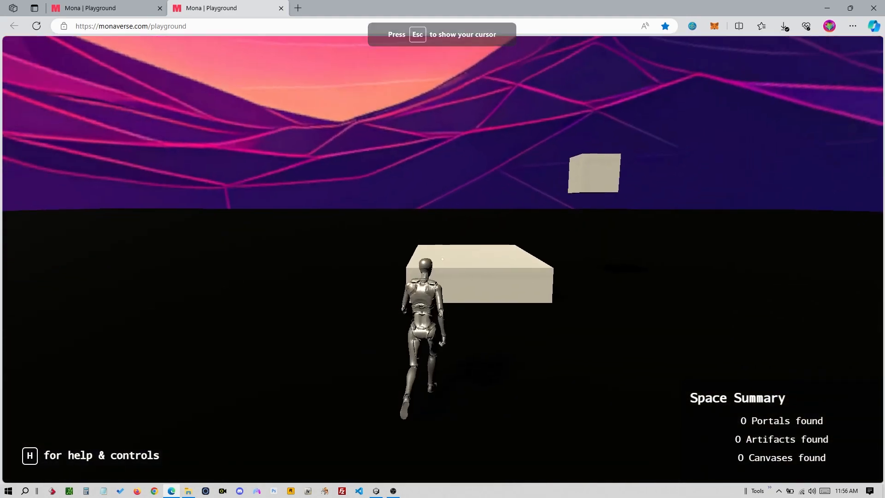
{"action": "key", "text": "w"}
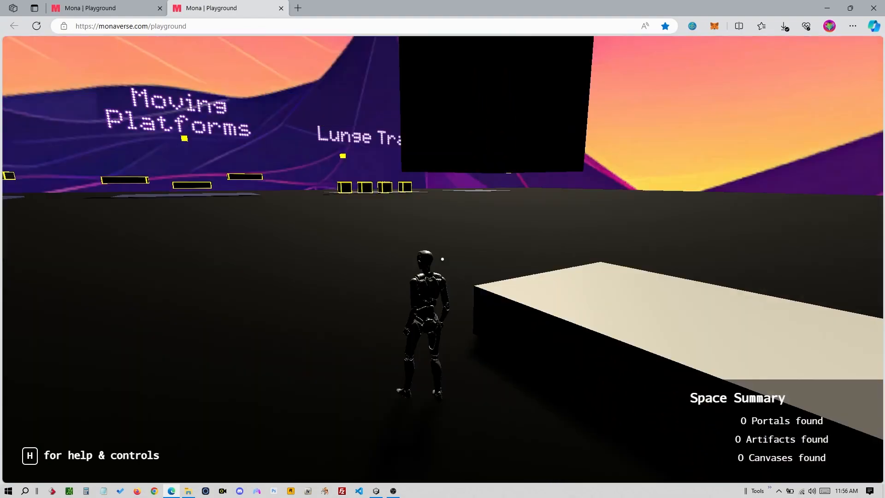
{"action": "key", "text": "w"}
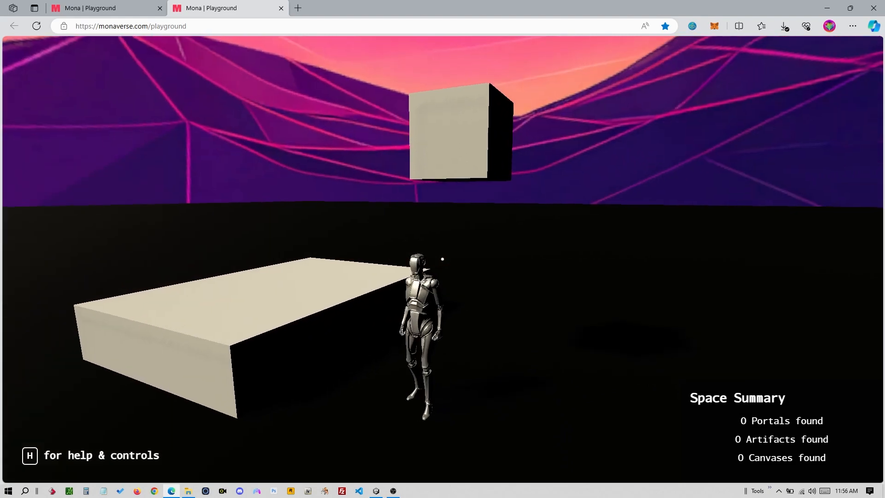
{"action": "key", "text": "s"}
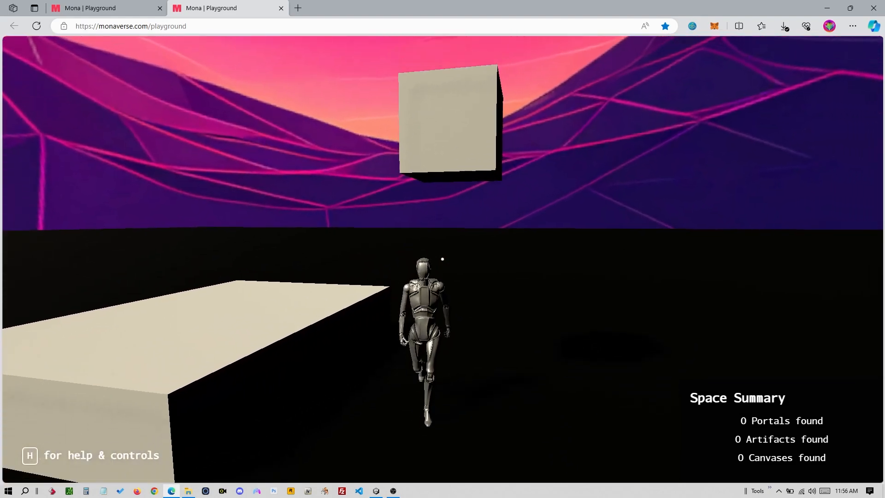
{"action": "key", "text": "a"}
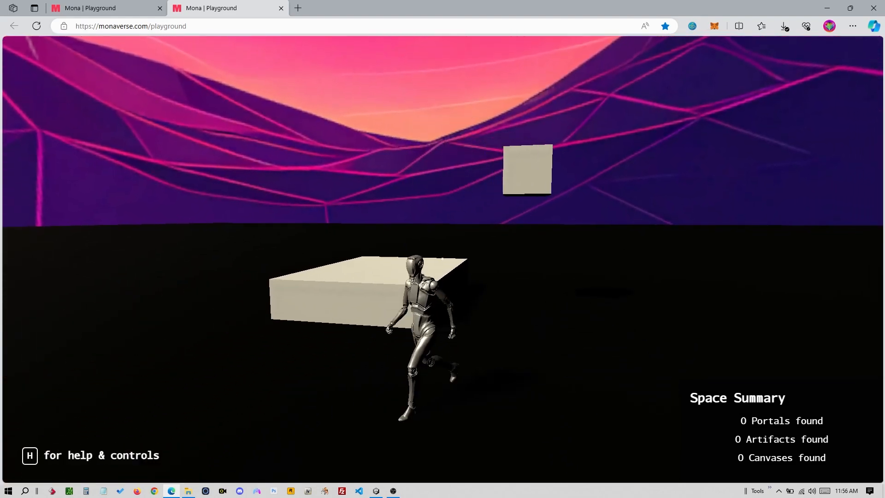
{"action": "key", "text": "w"}
{"action": "key", "text": "a"}
{"action": "key", "text": "w"}
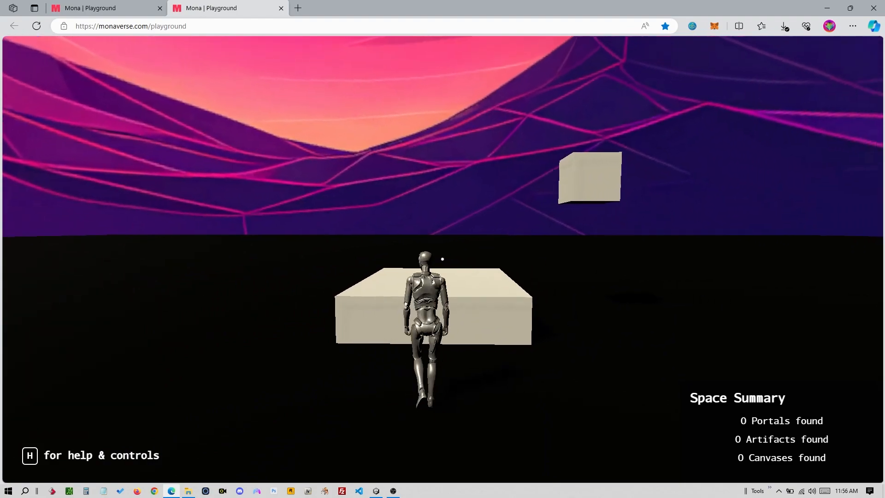
{"action": "key", "text": "w"}
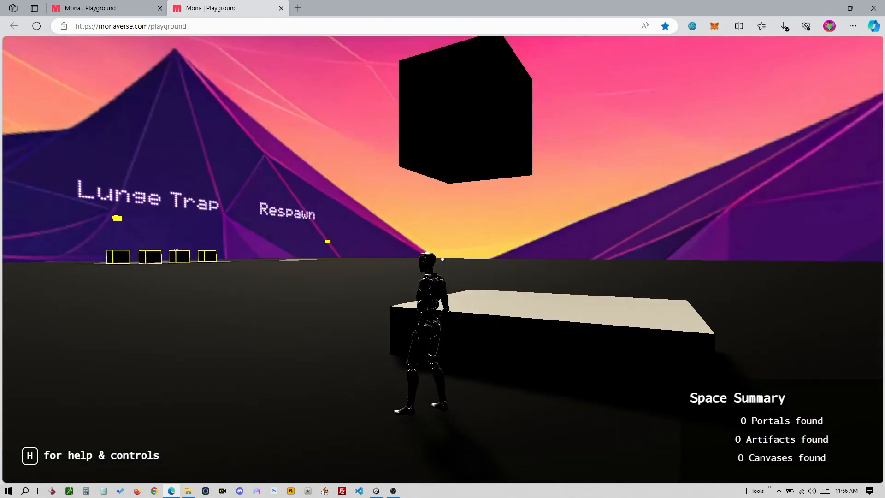
Return to Unity, disable Use Rotation on the Warp Trigger's Mona Warp, save the scene and relaunch the Playground
{"action": "key", "text": "alt+Tab"}
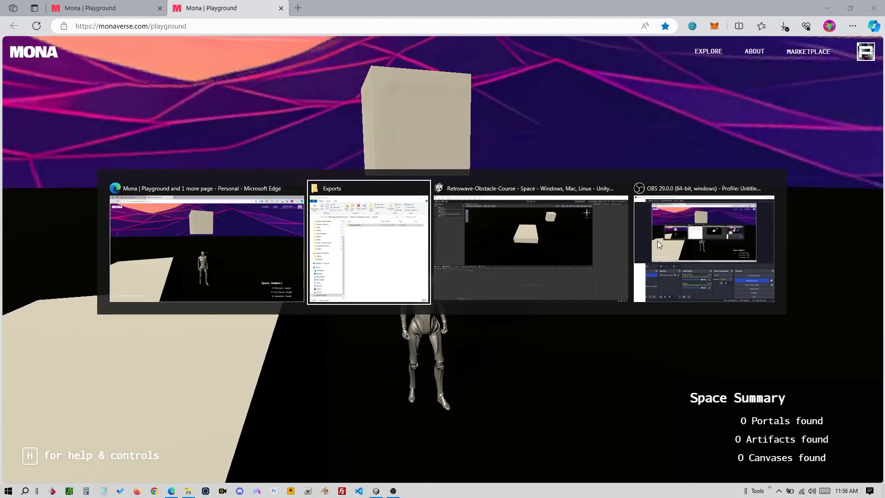
{"action": "left_click", "coordinate": [534, 110]}
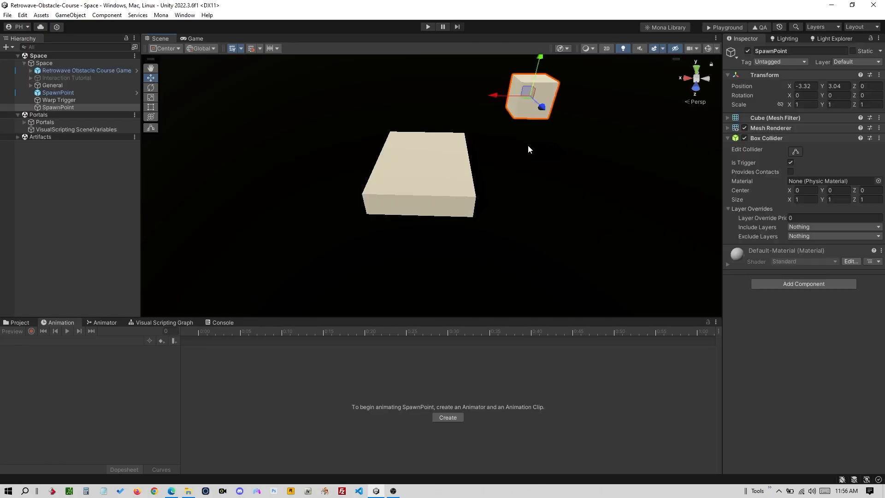
{"action": "left_click_drag", "start_coordinate": [541, 122], "coordinate": [508, 131], "text": "alt"}
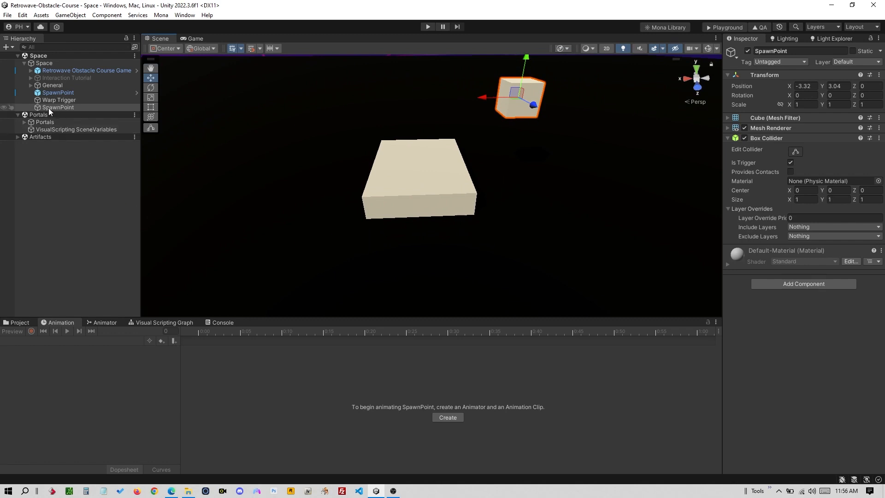
{"action": "left_click", "coordinate": [60, 100]}
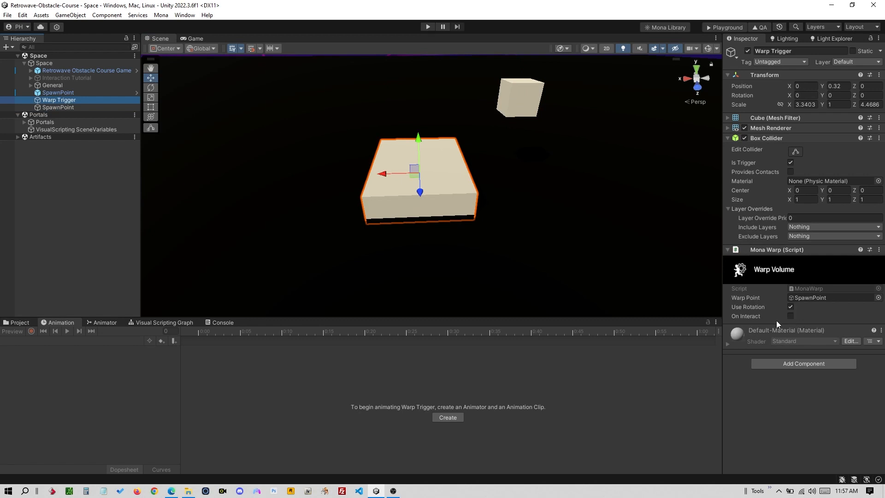
{"action": "left_click", "coordinate": [791, 306]}
{"action": "key", "text": "ctrl+s"}
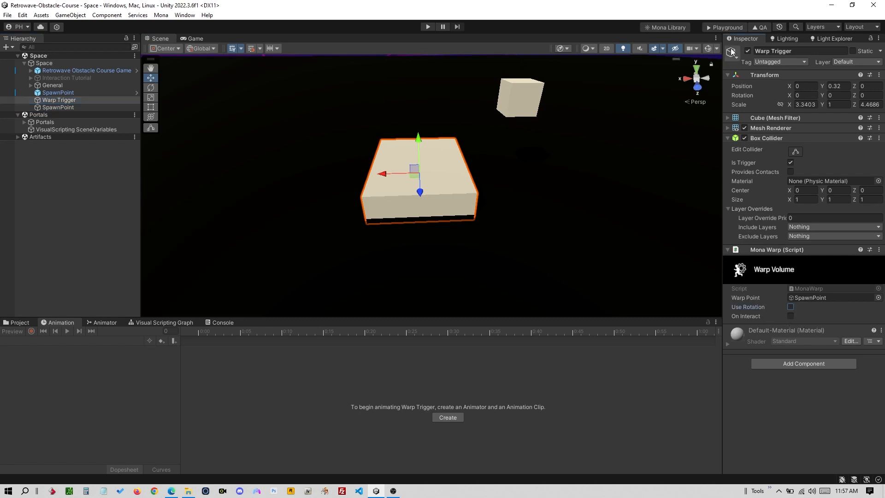
{"action": "left_click", "coordinate": [709, 27]}
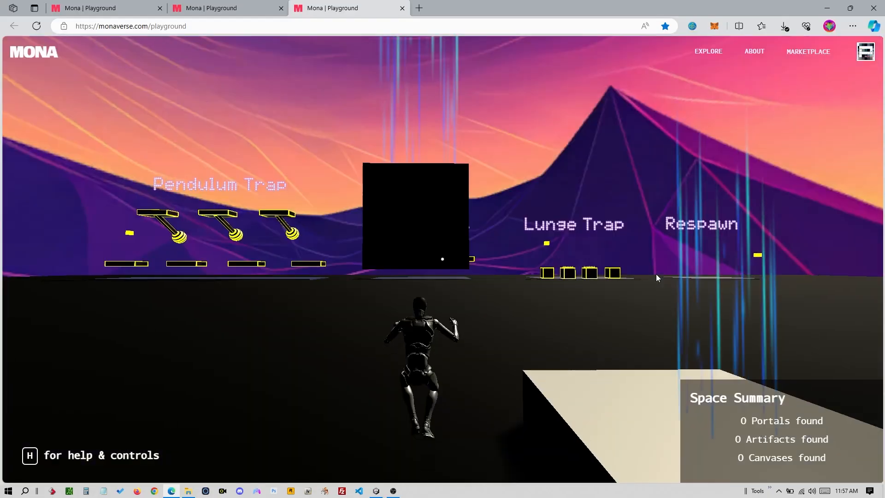
Test the warp with Use Rotation disabled by walking the avatar into the Warp Trigger volume
{"action": "left_click", "coordinate": [656, 274]}
{"action": "key", "text": "w"}
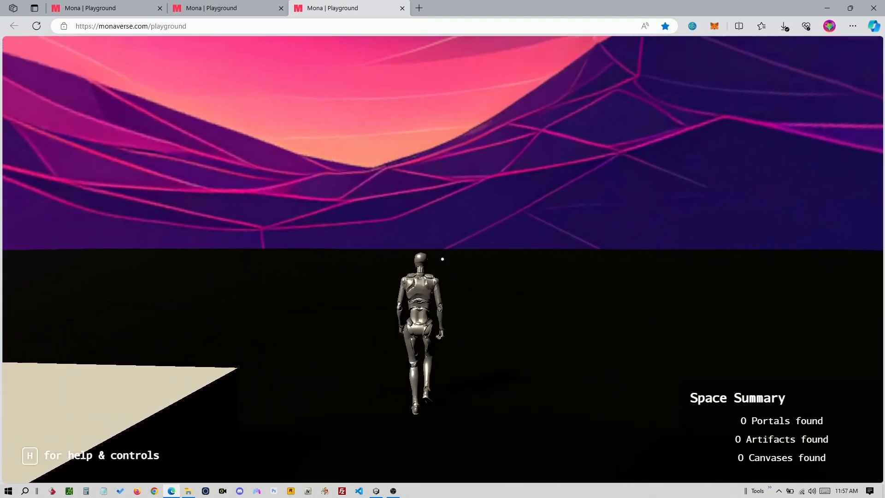
{"action": "key", "text": "w"}
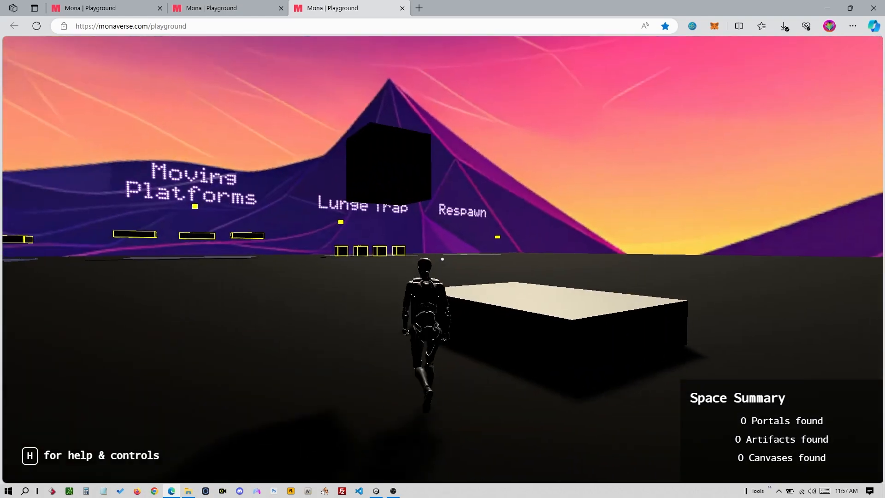
{"action": "key", "text": "space"}
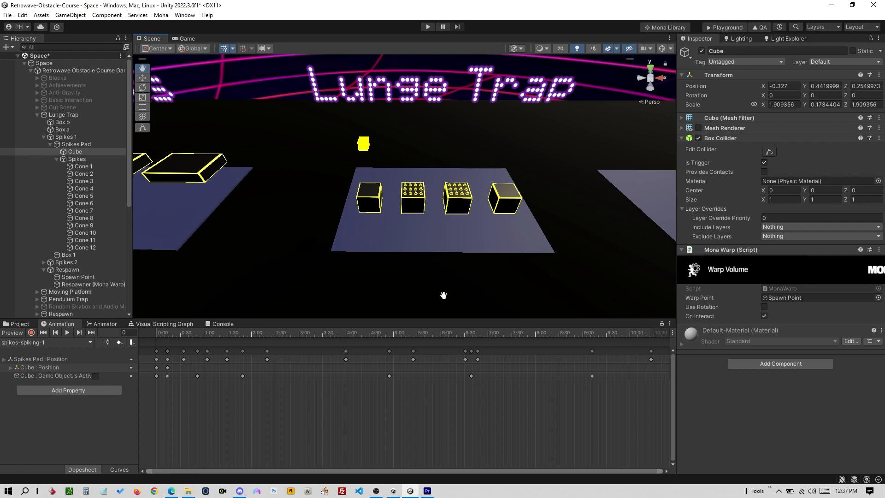
Select the Spikes Pad under Spikes 1 and scrub its spikes-spiking-1 animation from the start to frame 157
{"action": "scroll", "coordinate": [444, 295], "scroll_direction": "up", "scroll_amount": 6}
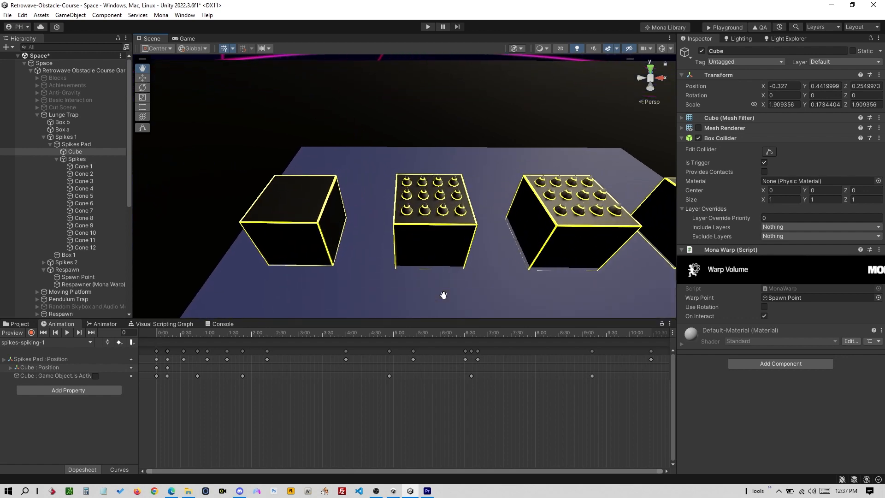
{"action": "key", "text": "Right"}
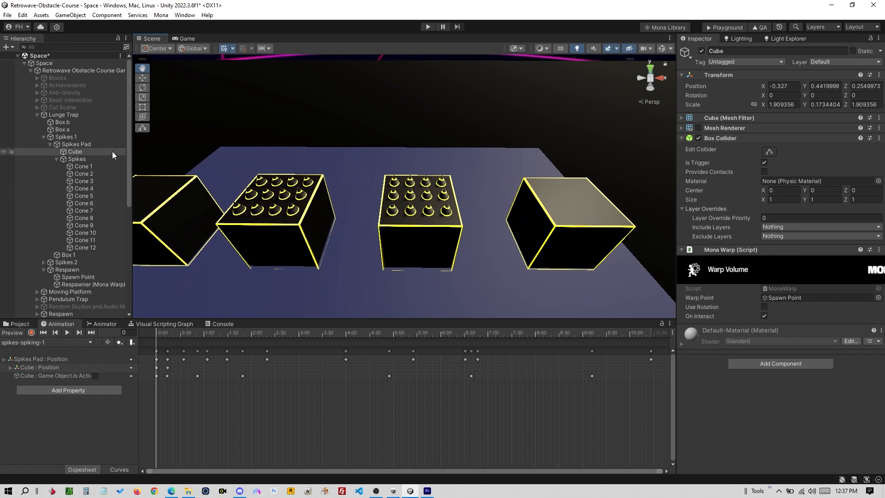
{"action": "left_click", "coordinate": [93, 145]}
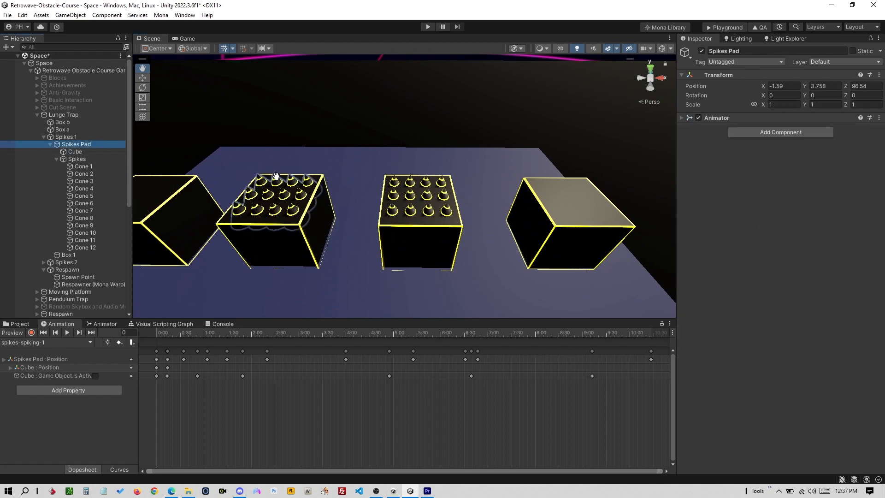
{"action": "left_click", "coordinate": [159, 334]}
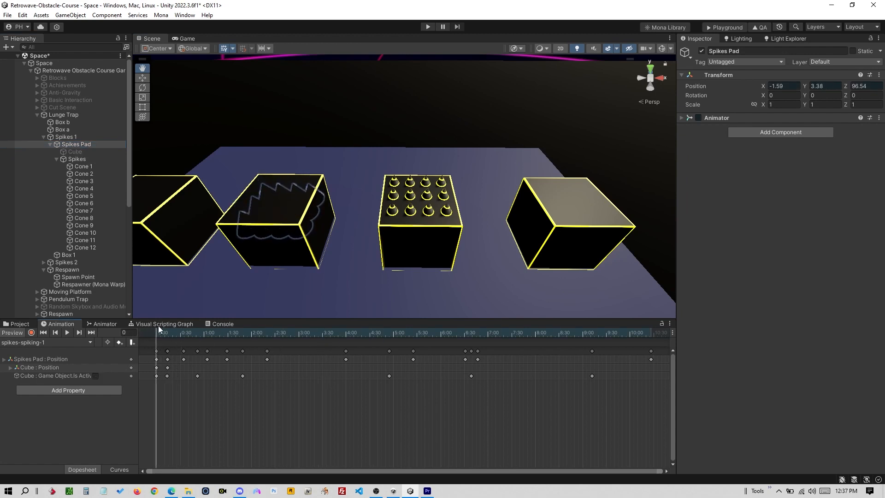
{"action": "left_click_drag", "start_coordinate": [159, 333], "coordinate": [280, 335]}
Enable the Mesh Renderer on the Spikes Pad's Cube warp volume and scrub the animation to frame 217
{"action": "left_click", "coordinate": [76, 152]}
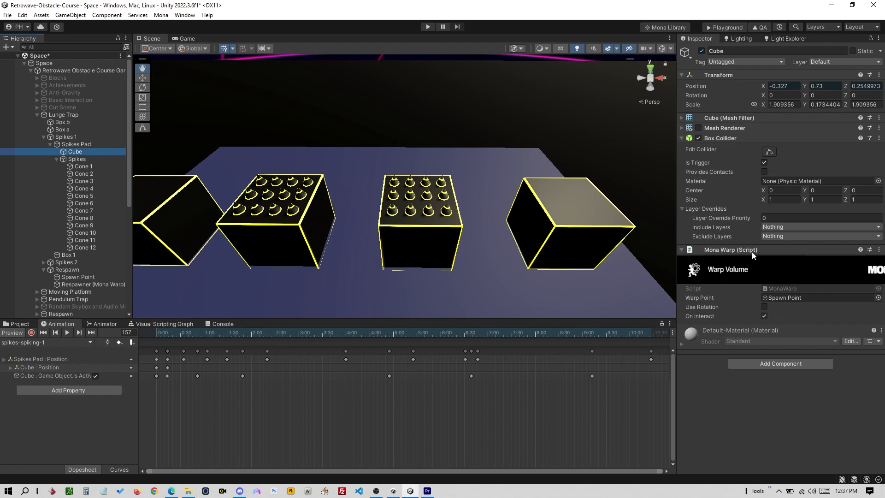
{"action": "left_click", "coordinate": [698, 127]}
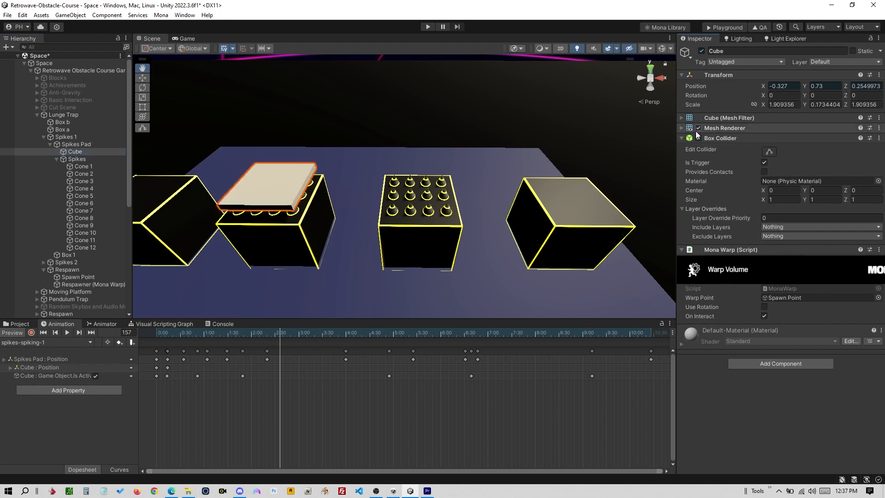
{"action": "left_click_drag", "start_coordinate": [316, 259], "coordinate": [350, 253], "text": "alt"}
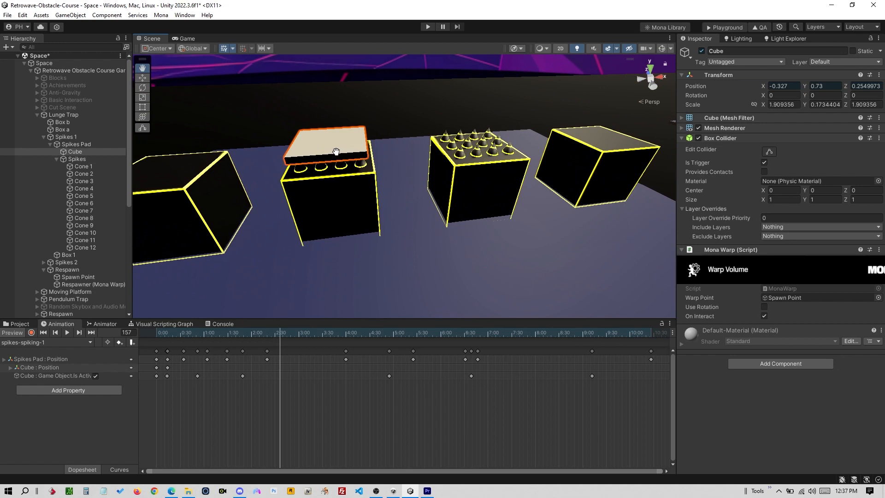
{"action": "left_click_drag", "start_coordinate": [283, 336], "coordinate": [325, 358]}
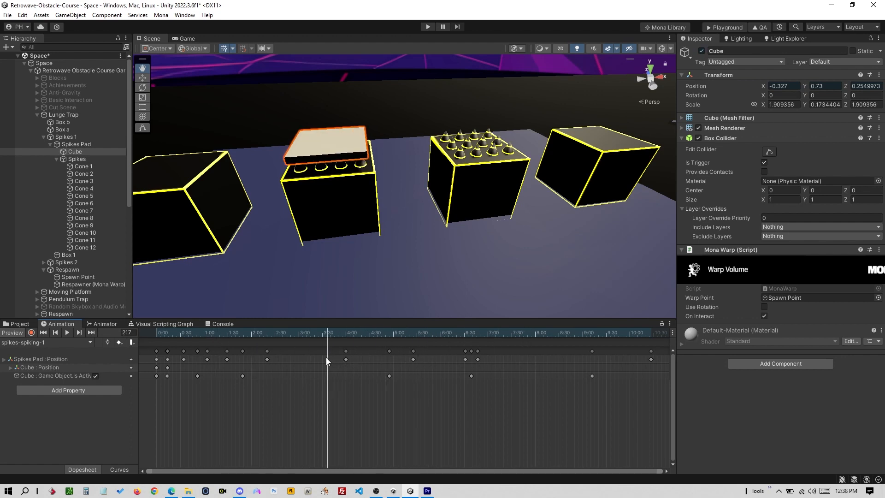